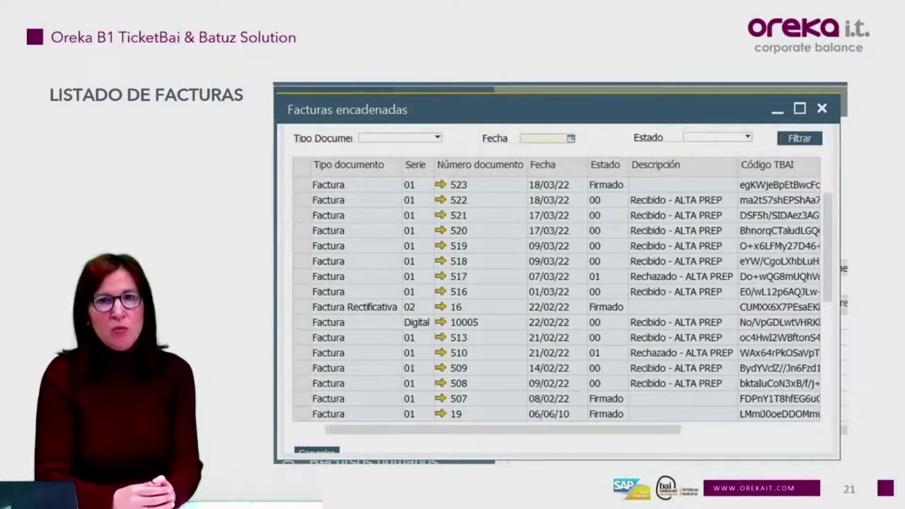
{"action": "key", "text": "Right"}
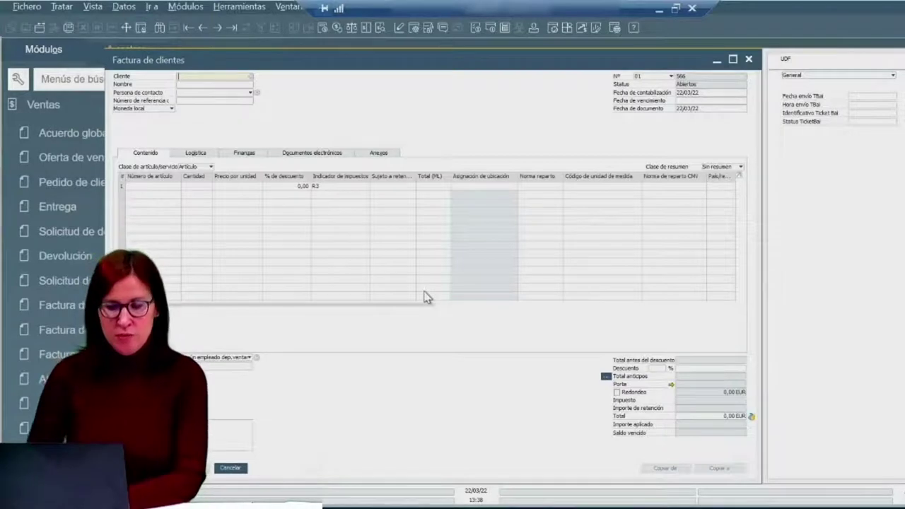
Set Kudea Soluciones as the customer of the new sales invoice, chosen from the business partner list.
{"action": "left_click", "coordinate": [252, 76]}
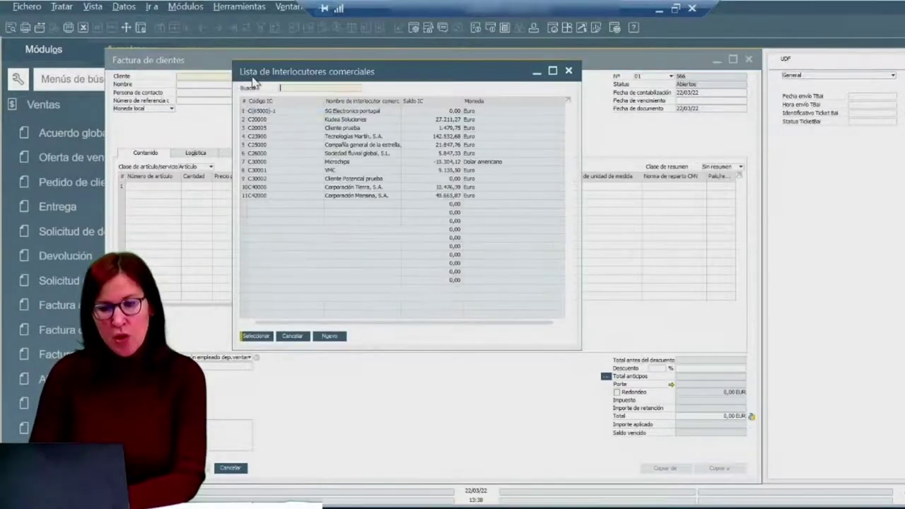
{"action": "double_click", "coordinate": [270, 121]}
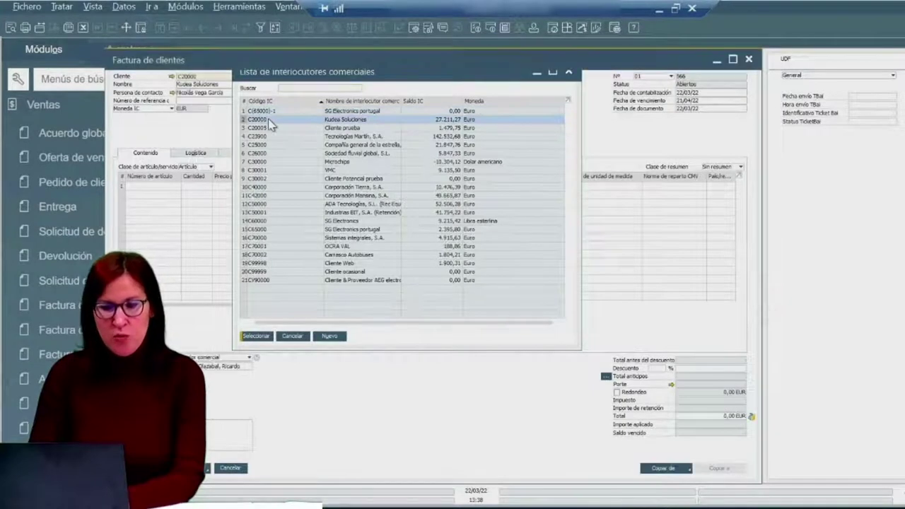
{"action": "left_click", "coordinate": [173, 186]}
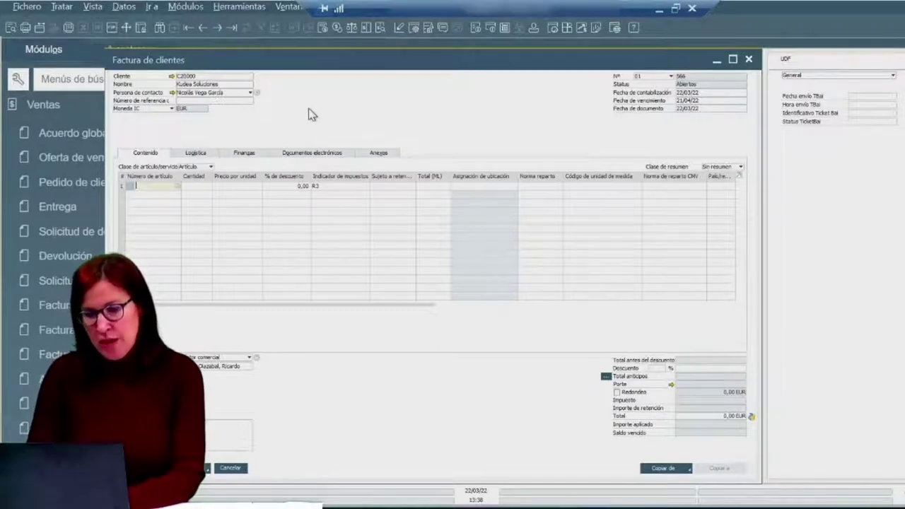
Review the invoice's logistics and finance details, and add item A00001 (IBM Infoprint 1312) to its first content line.
{"action": "left_click", "coordinate": [198, 154]}
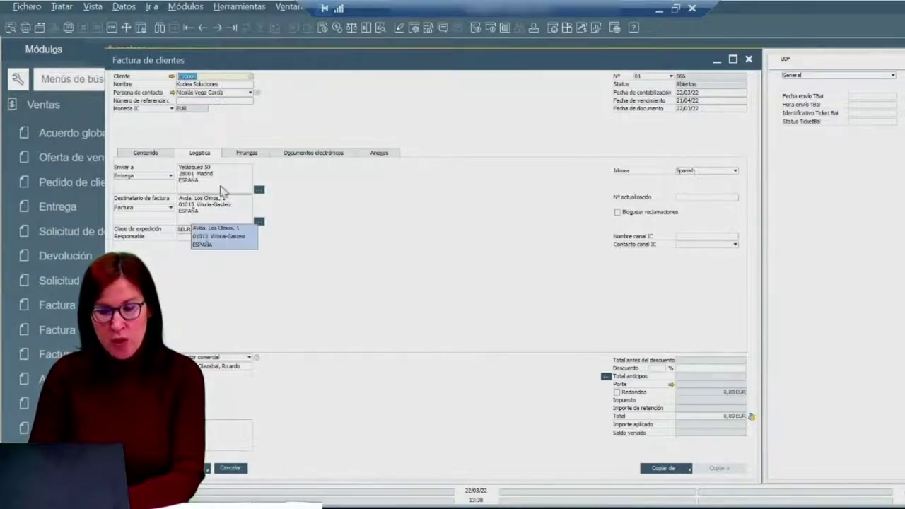
{"action": "left_click", "coordinate": [247, 154]}
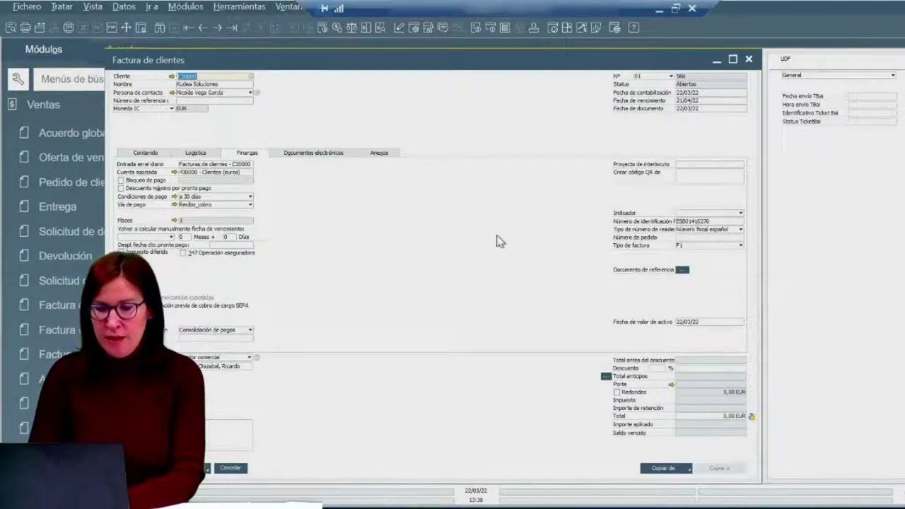
{"action": "left_click", "coordinate": [144, 153]}
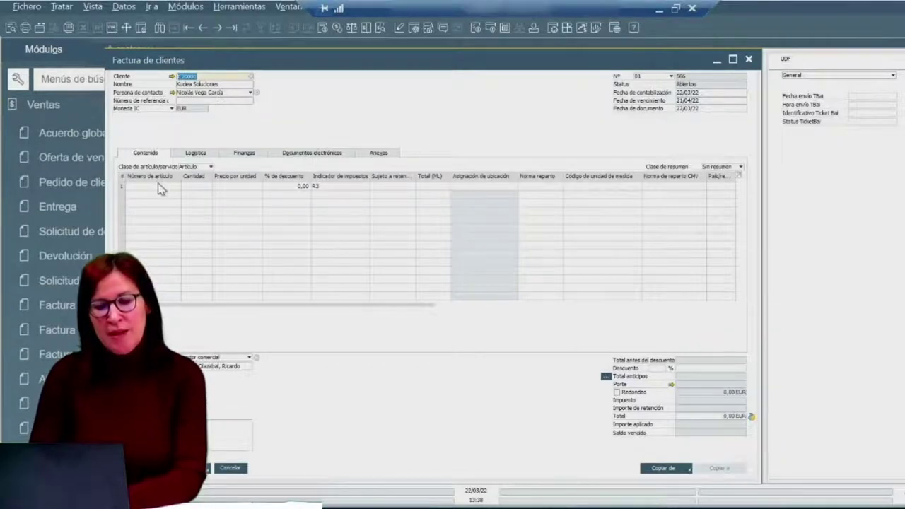
{"action": "left_click", "coordinate": [164, 183]}
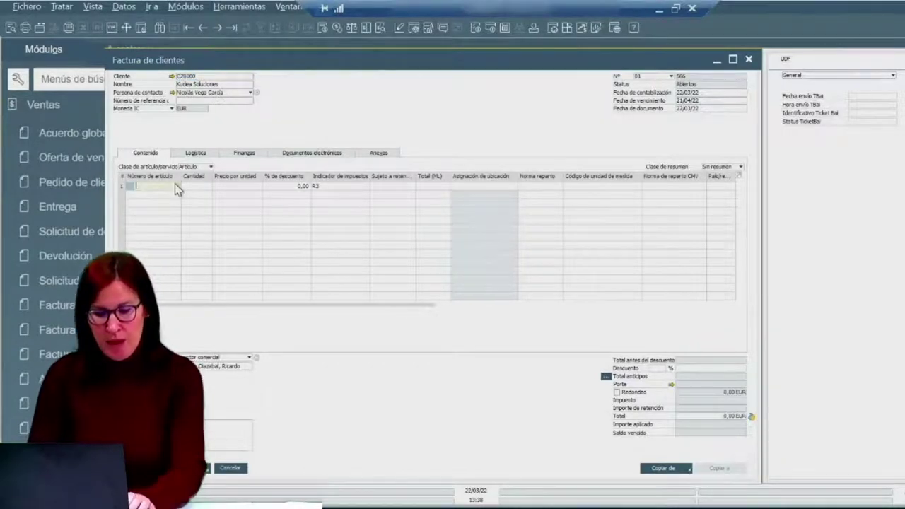
{"action": "type", "text": "A"}
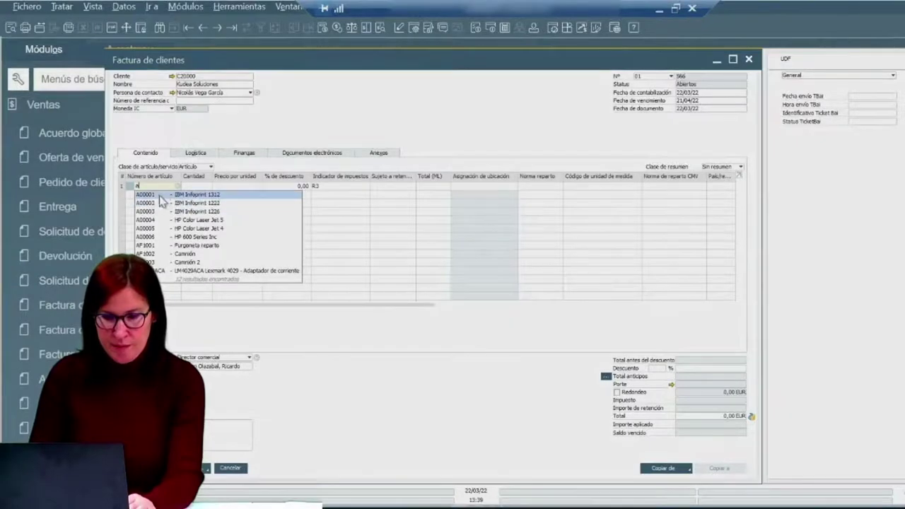
{"action": "left_click", "coordinate": [158, 195]}
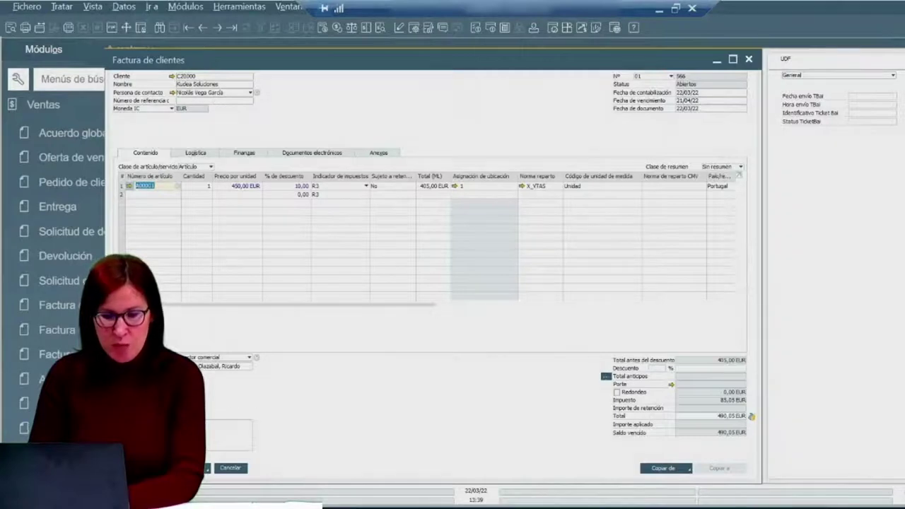
Add the sales invoice to the system, agreeing to continue without a posted goods receipt or delivery.
{"action": "left_click", "coordinate": [187, 468]}
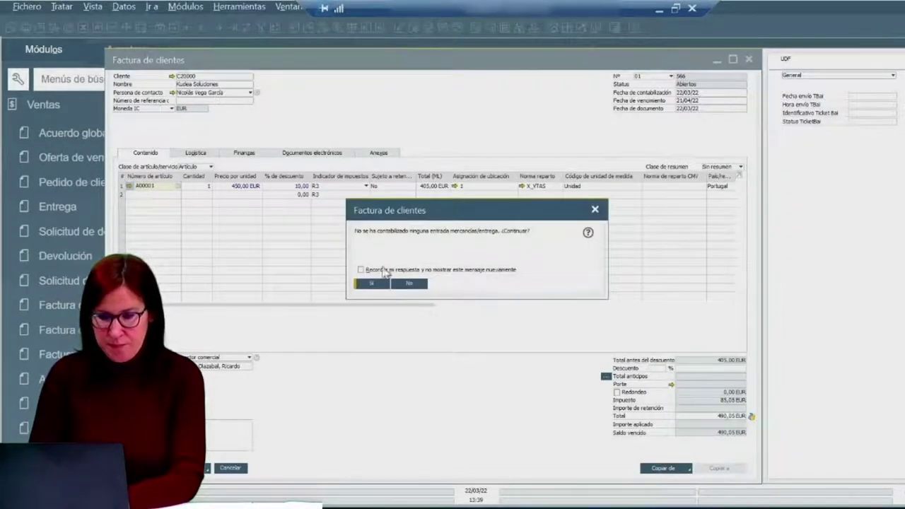
{"action": "left_click", "coordinate": [368, 285]}
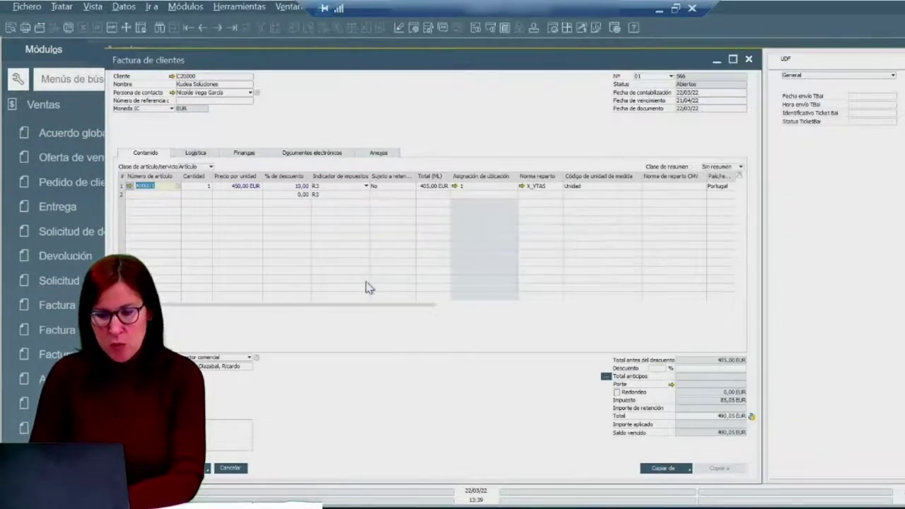
{"action": "left_click", "coordinate": [372, 273]}
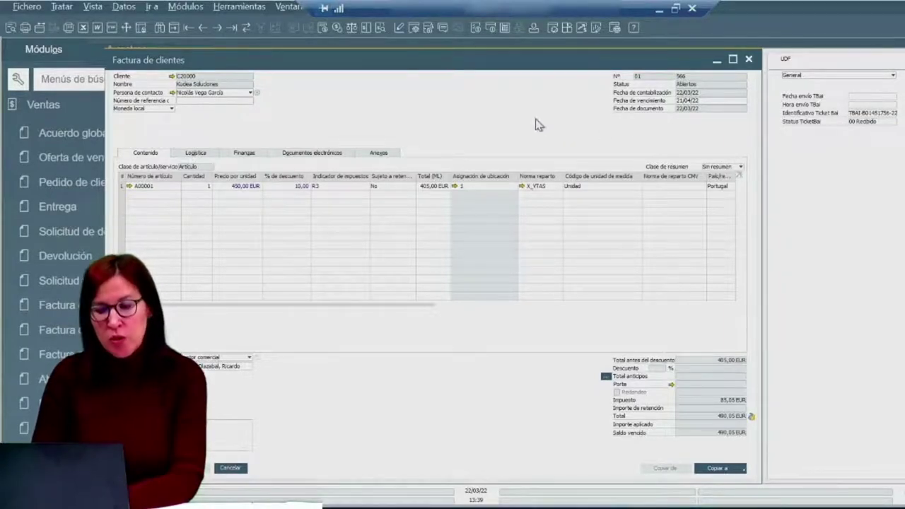
Open the XML file attached to the saved invoice and reposition its window for reading.
{"action": "left_click", "coordinate": [376, 156]}
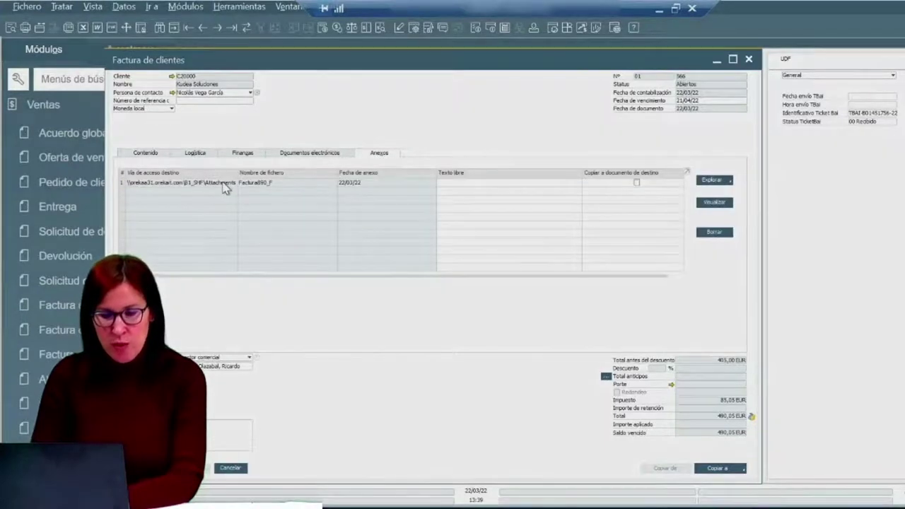
{"action": "left_click", "coordinate": [224, 185]}
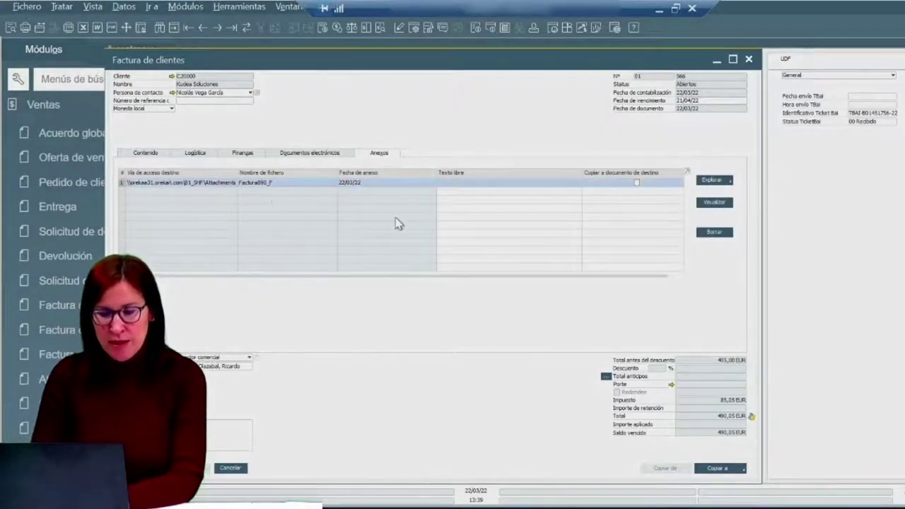
{"action": "left_click", "coordinate": [712, 204]}
{"action": "left_click_drag", "start_coordinate": [334, 43], "coordinate": [576, 23]}
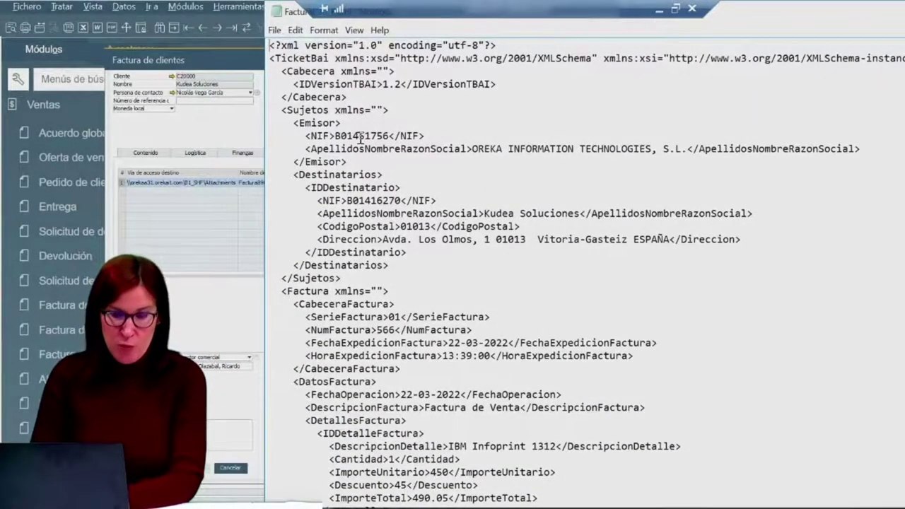
Examine the issuer, recipient, invoice header and line amounts in the TicketBAI XML file.
{"action": "scroll", "coordinate": [360, 136], "scroll_direction": "down", "scroll_amount": 3}
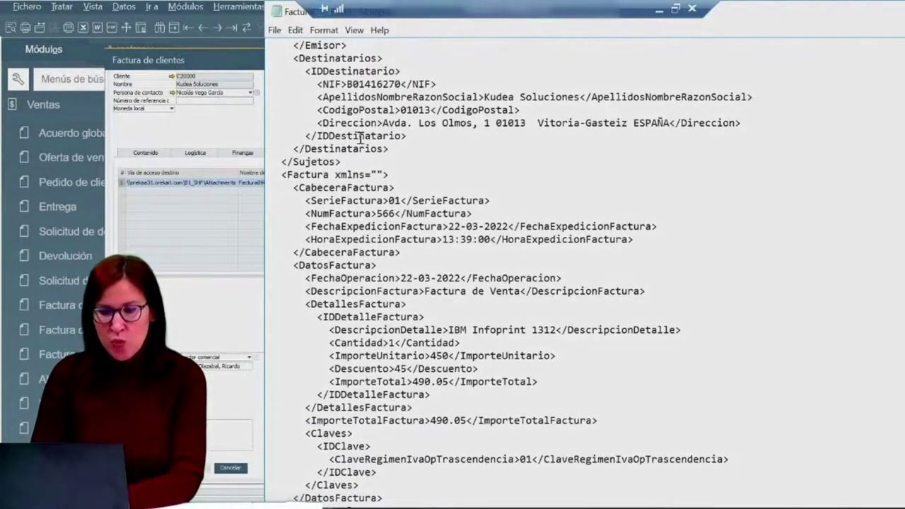
{"action": "scroll", "coordinate": [361, 137], "scroll_direction": "down", "scroll_amount": 4}
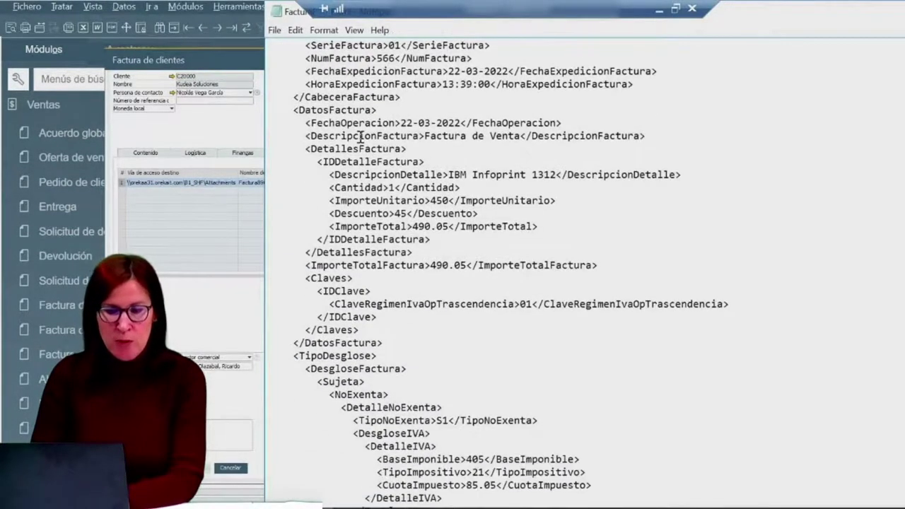
{"action": "scroll", "coordinate": [360, 137], "scroll_direction": "down", "scroll_amount": 1}
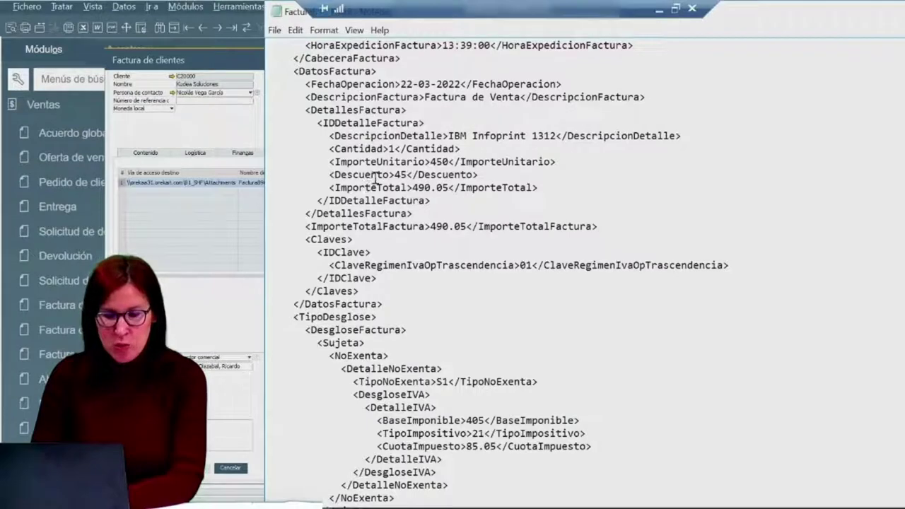
{"action": "left_click_drag", "start_coordinate": [377, 175], "coordinate": [431, 187]}
{"action": "double_click", "coordinate": [423, 187]}
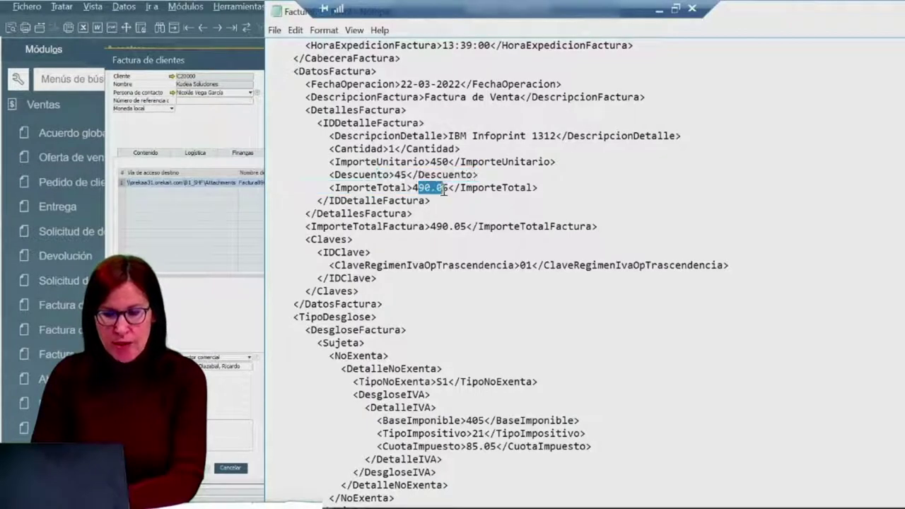
Examine the VAT breakdown and the previous-invoice chaining data in the XML, and close the file.
{"action": "scroll", "coordinate": [423, 186], "scroll_direction": "down", "scroll_amount": 4}
{"action": "scroll", "coordinate": [422, 185], "scroll_direction": "down", "scroll_amount": 2}
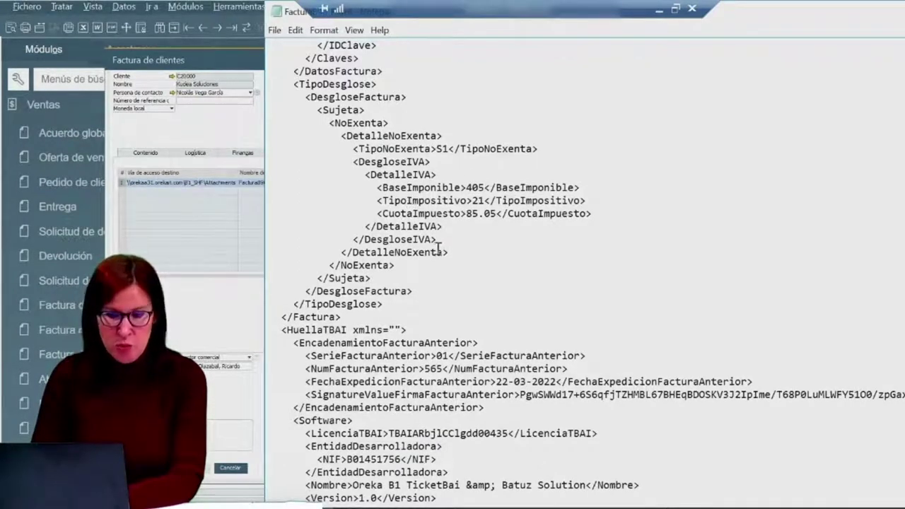
{"action": "scroll", "coordinate": [437, 248], "scroll_direction": "down", "scroll_amount": 3}
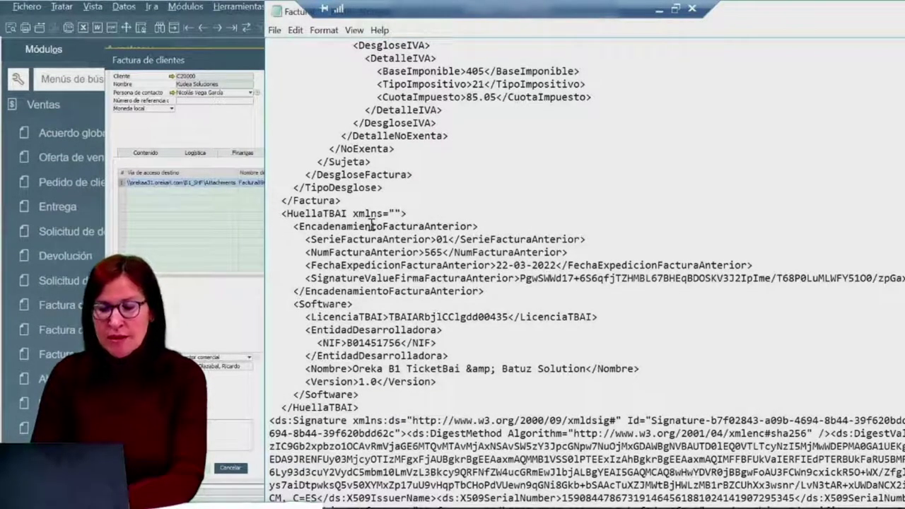
{"action": "left_click_drag", "start_coordinate": [365, 226], "coordinate": [472, 328]}
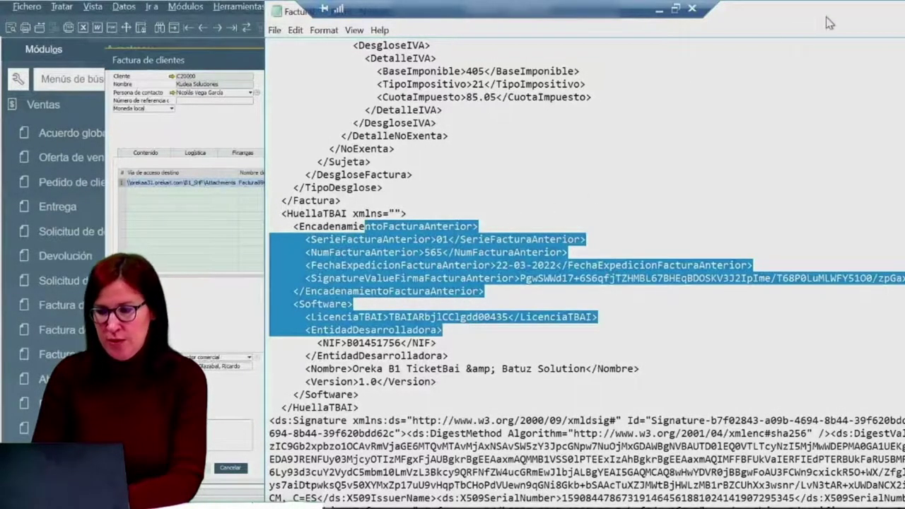
{"action": "left_click_drag", "start_coordinate": [830, 22], "coordinate": [499, 178]}
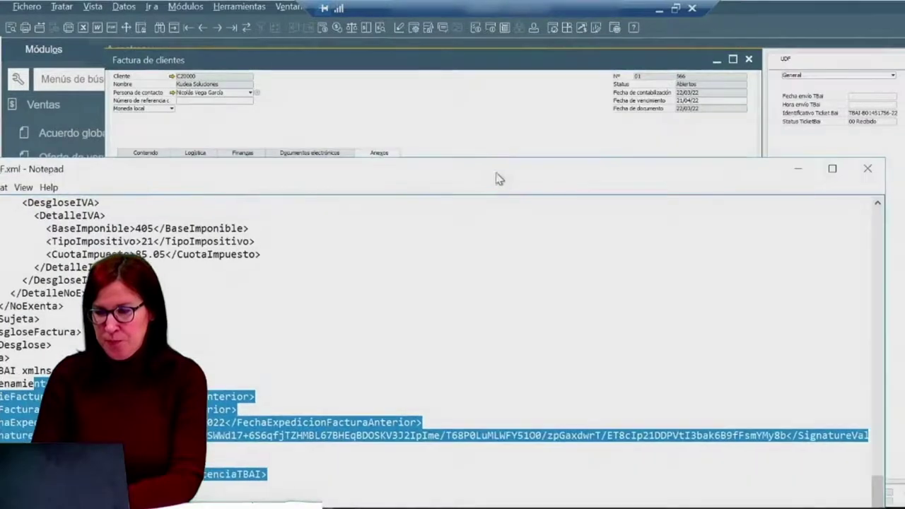
{"action": "left_click", "coordinate": [867, 168]}
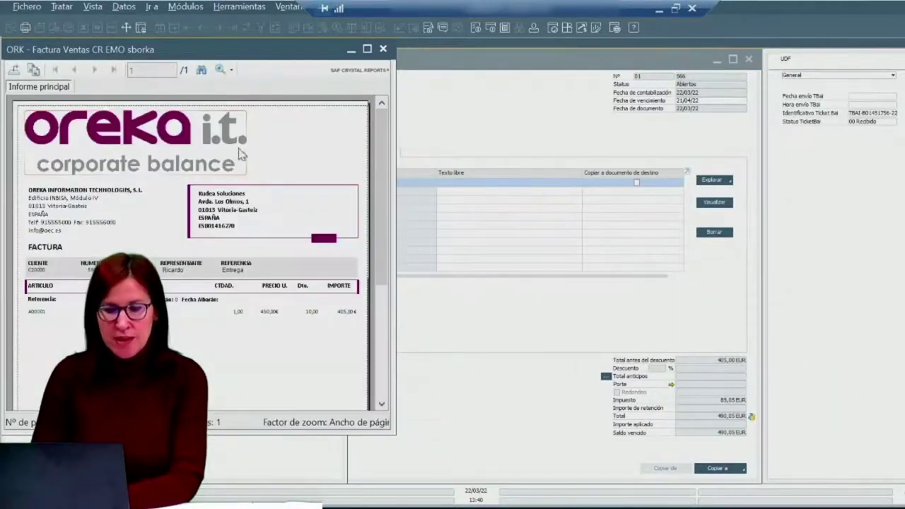
View the printed invoice layout with its QR code as a whole page, and close the invoice and packing list previews.
{"action": "left_click", "coordinate": [232, 74]}
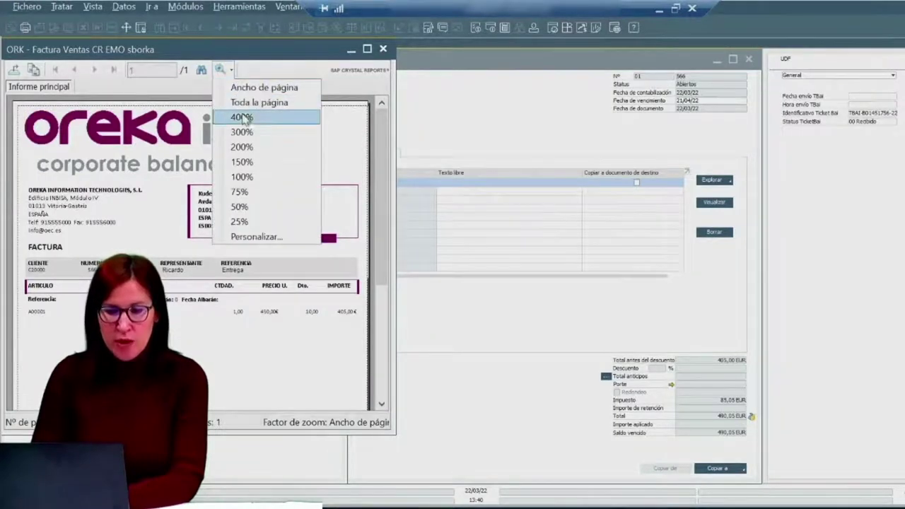
{"action": "left_click", "coordinate": [246, 102]}
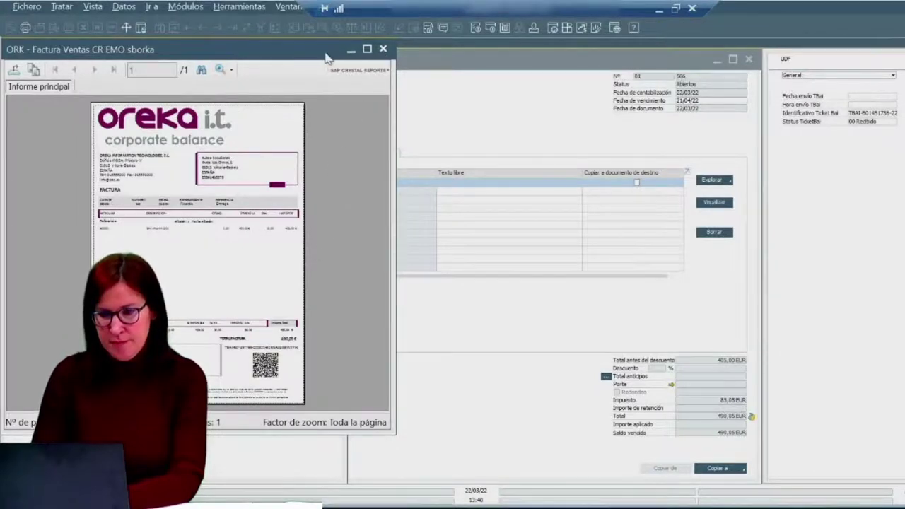
{"action": "left_click", "coordinate": [383, 51]}
{"action": "left_click_drag", "start_coordinate": [453, 60], "coordinate": [550, 34]}
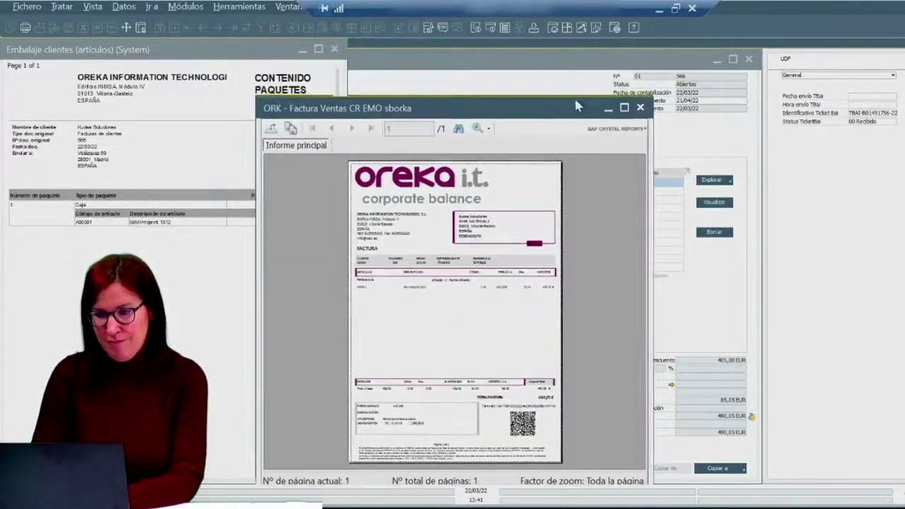
{"action": "left_click", "coordinate": [644, 105]}
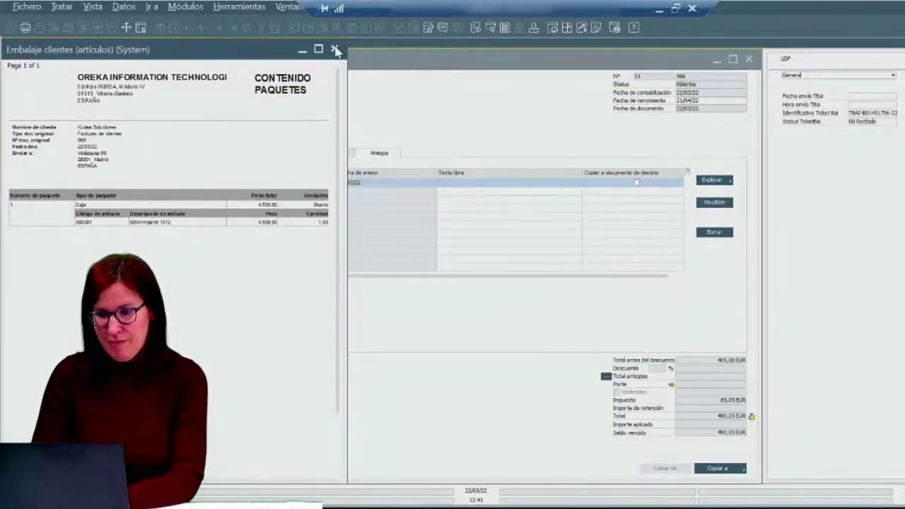
{"action": "left_click", "coordinate": [334, 49]}
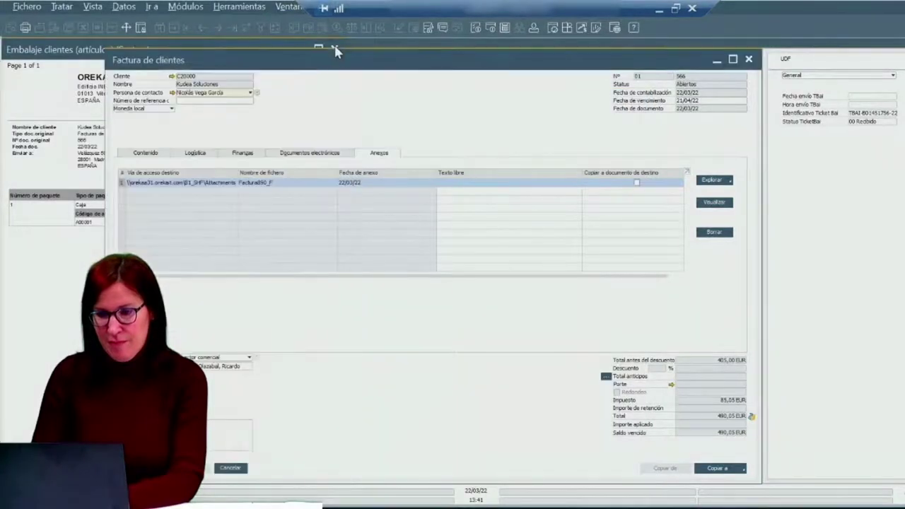
Copy the full QR code URL from the invoice's finance details.
{"action": "left_click", "coordinate": [240, 151]}
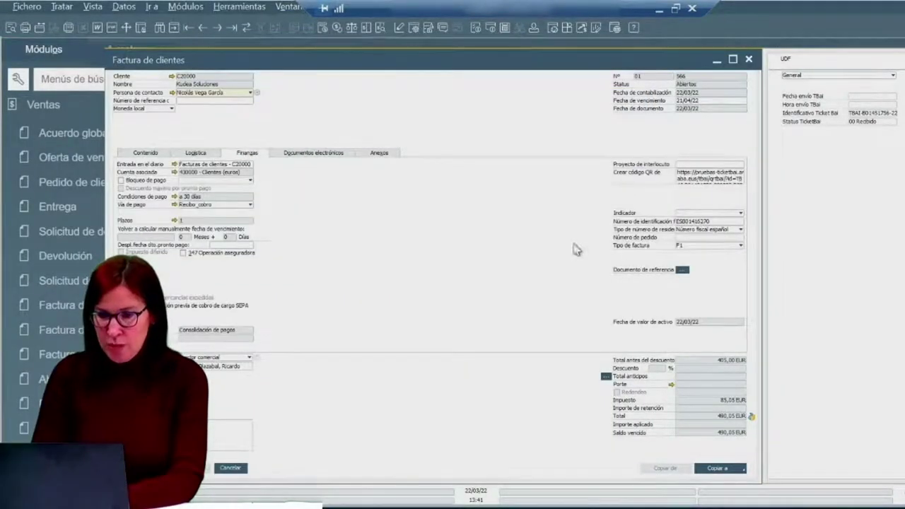
{"action": "left_click", "coordinate": [678, 173]}
{"action": "left_click_drag", "start_coordinate": [705, 188], "coordinate": [728, 207]}
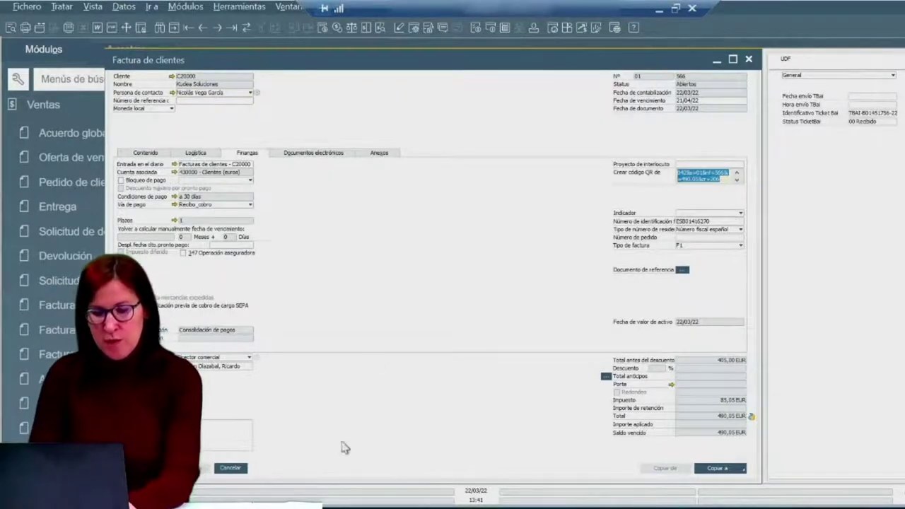
Switch to the Firefox private window and load the copied QR URL to check the invoice on the Araba TicketBAI site.
{"action": "left_click", "coordinate": [279, 492]}
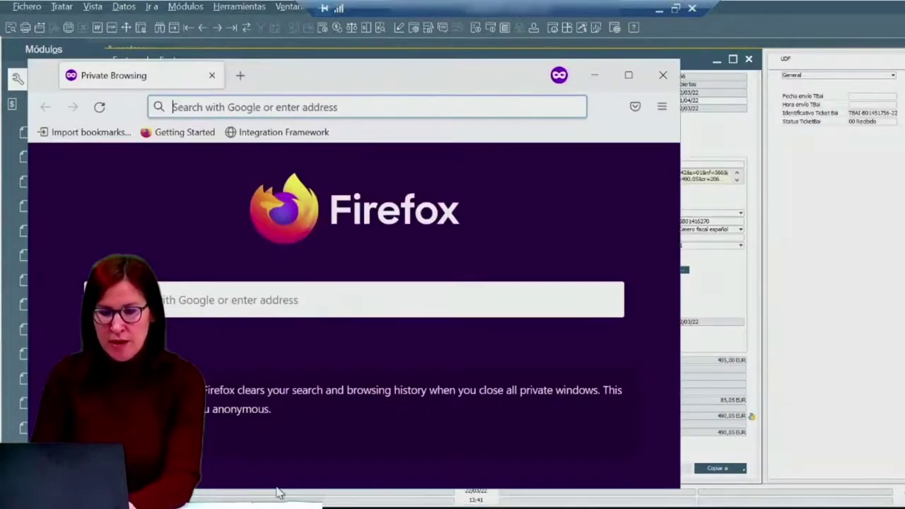
{"action": "left_click", "coordinate": [176, 106]}
{"action": "key", "text": "ctrl+v"}
{"action": "key", "text": "Return"}
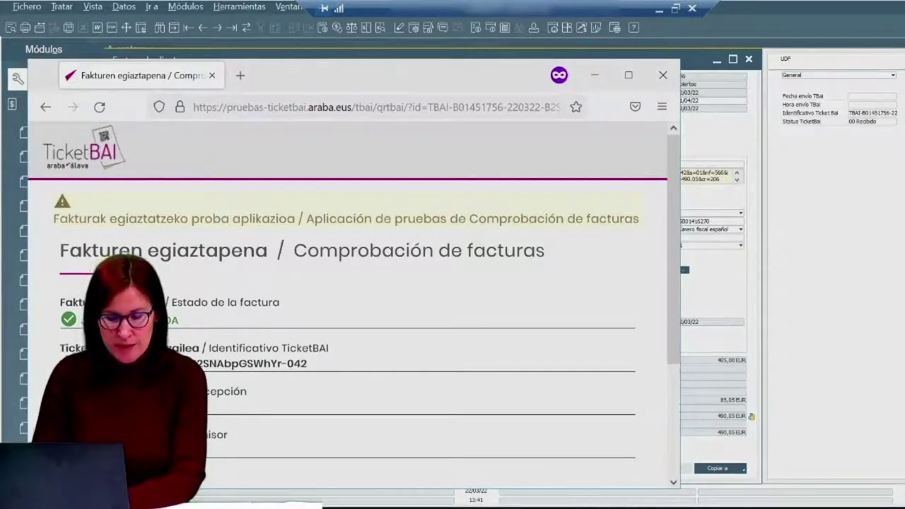
{"action": "left_click_drag", "start_coordinate": [320, 83], "coordinate": [518, 24]}
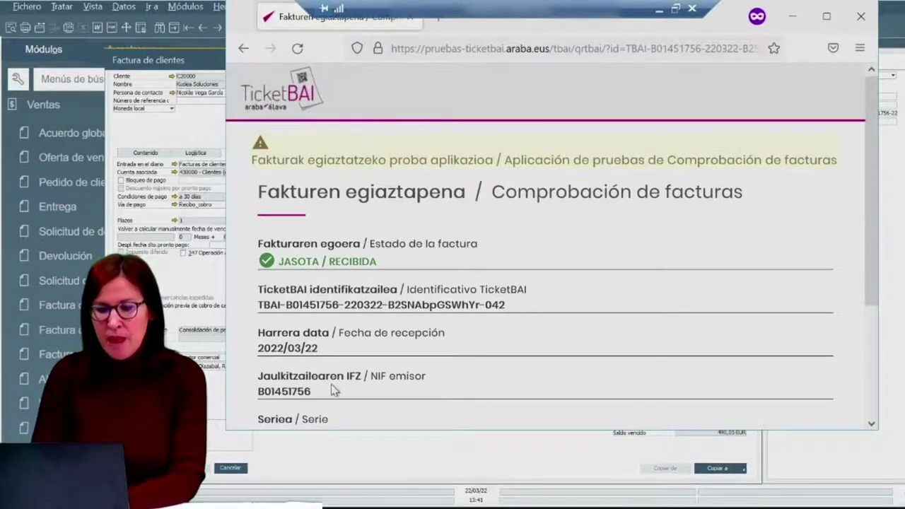
Review the invoice's series, number, total and issue date on the TicketBAI verification page, and put the browser window away.
{"action": "scroll", "coordinate": [286, 339], "scroll_direction": "down", "scroll_amount": 3}
{"action": "scroll", "coordinate": [286, 340], "scroll_direction": "down", "scroll_amount": 2}
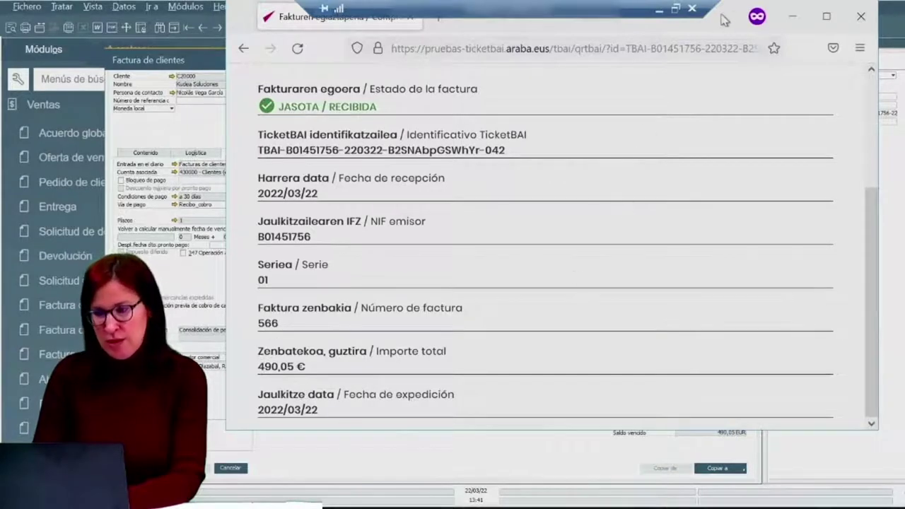
{"action": "left_click_drag", "start_coordinate": [721, 11], "coordinate": [446, 52]}
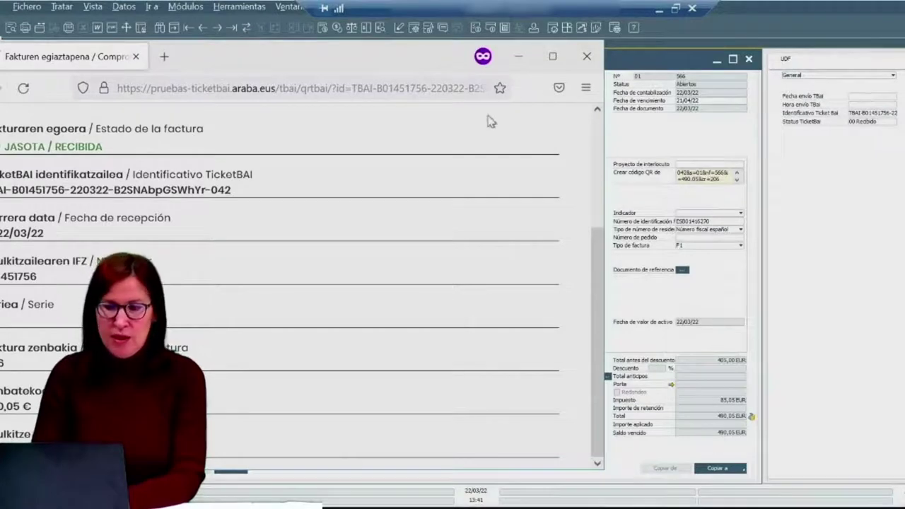
{"action": "left_click_drag", "start_coordinate": [333, 56], "coordinate": [520, 60]}
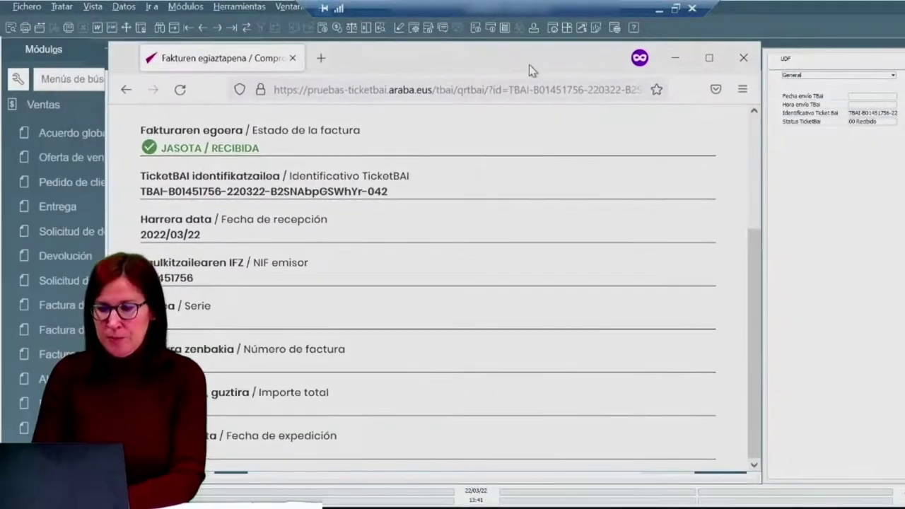
{"action": "left_click", "coordinate": [742, 62]}
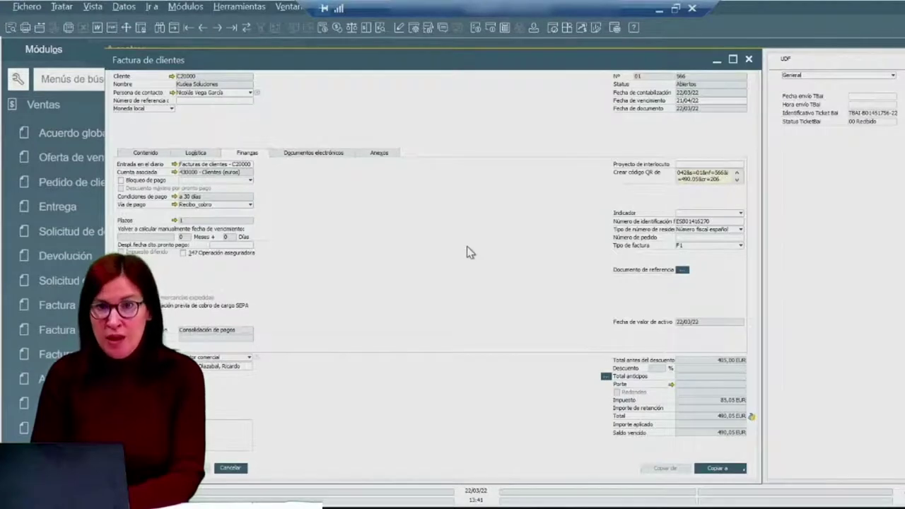
Cancel customer invoice 566 by generating its cancellation document and accepting the irreversible cancellation.
{"action": "right_click", "coordinate": [452, 115]}
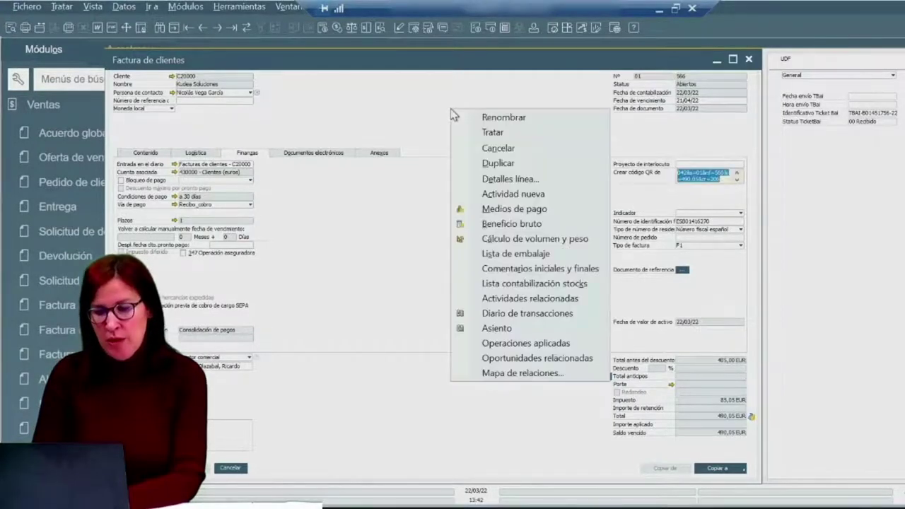
{"action": "left_click", "coordinate": [498, 148]}
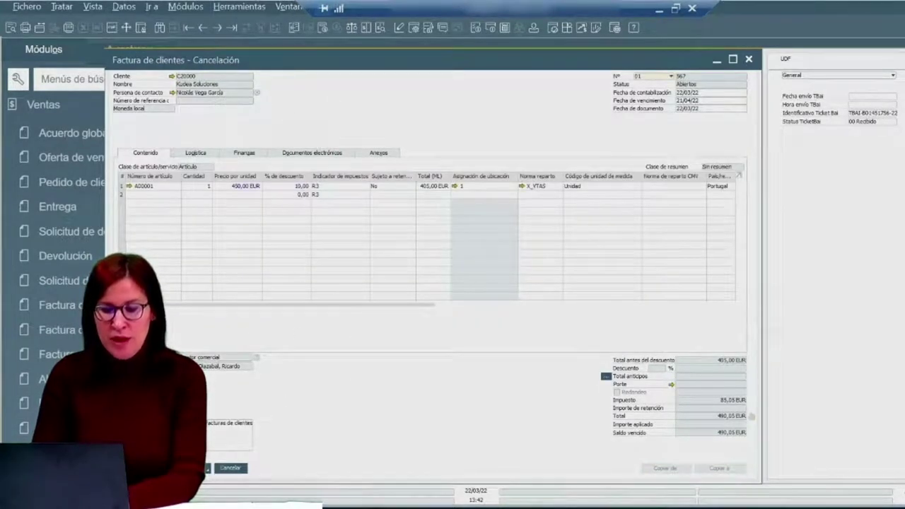
{"action": "left_click", "coordinate": [231, 467]}
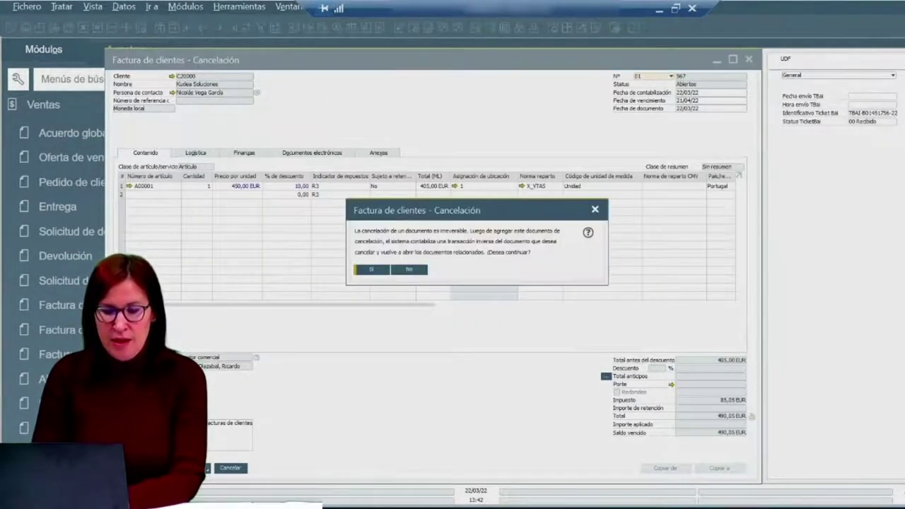
{"action": "left_click", "coordinate": [365, 272]}
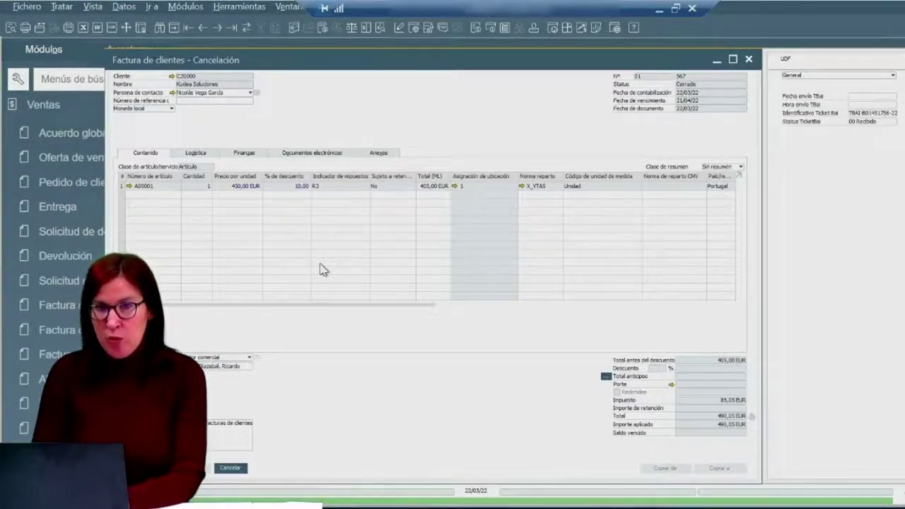
Open the FacturaAn890_F XML file attached to the cancellation document.
{"action": "left_click", "coordinate": [390, 154]}
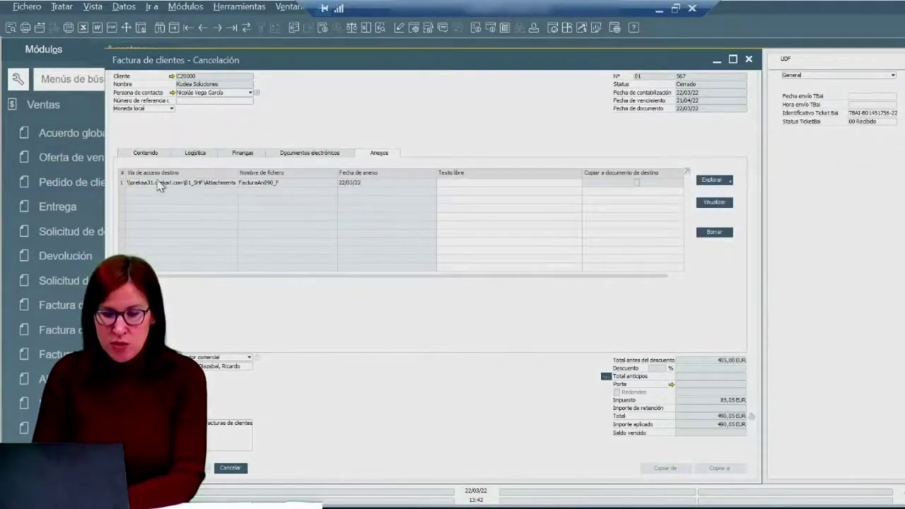
{"action": "left_click", "coordinate": [159, 184]}
{"action": "left_click", "coordinate": [715, 203]}
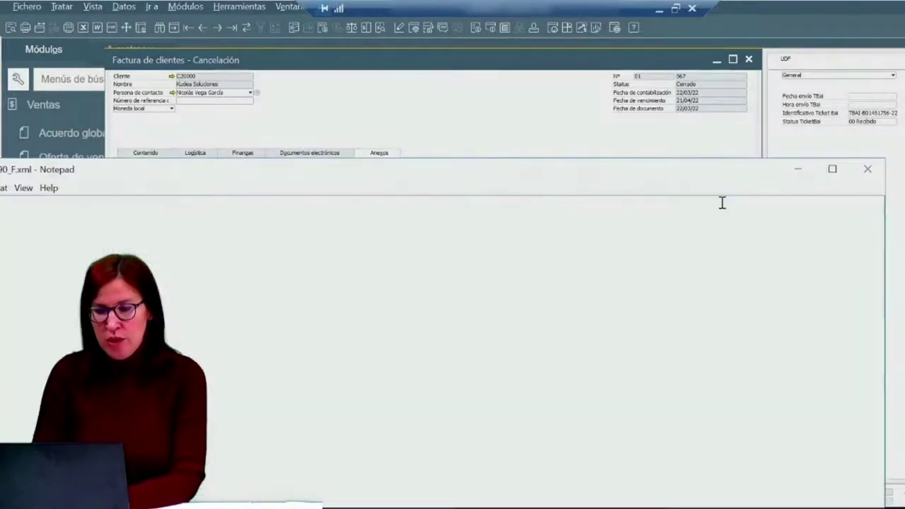
{"action": "left_click_drag", "start_coordinate": [303, 179], "coordinate": [635, 2]}
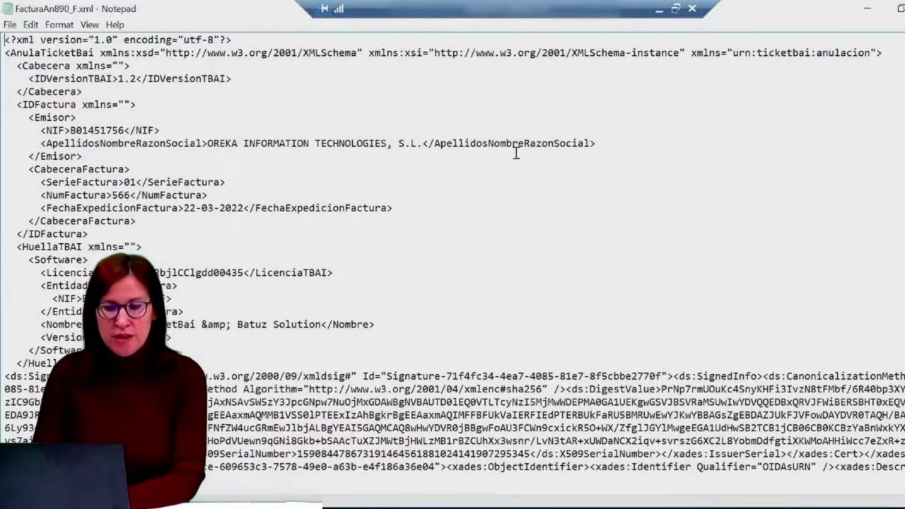
Examine the cancelled invoice's identification, software data and digital signature in the XML beside the document, and close the file.
{"action": "key", "text": "super+Right"}
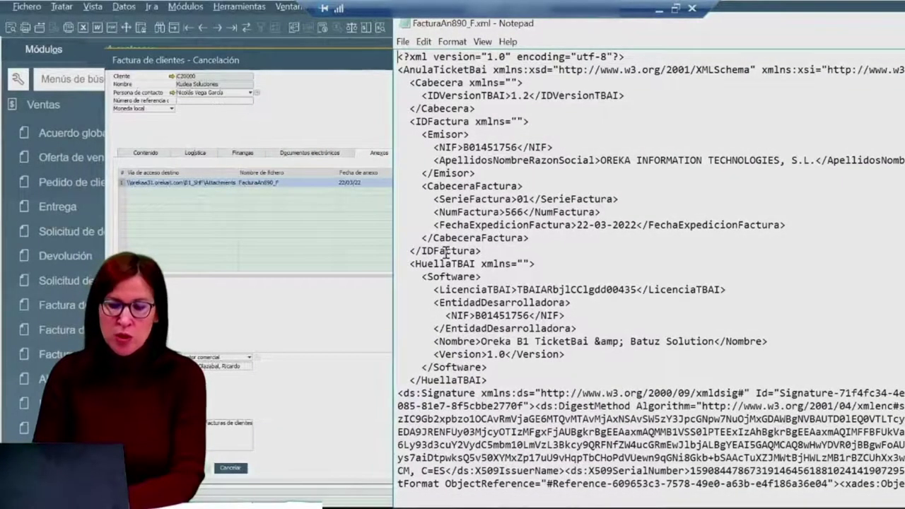
{"action": "scroll", "coordinate": [446, 251], "scroll_direction": "right", "scroll_amount": 2}
{"action": "scroll", "coordinate": [445, 251], "scroll_direction": "left", "scroll_amount": 2}
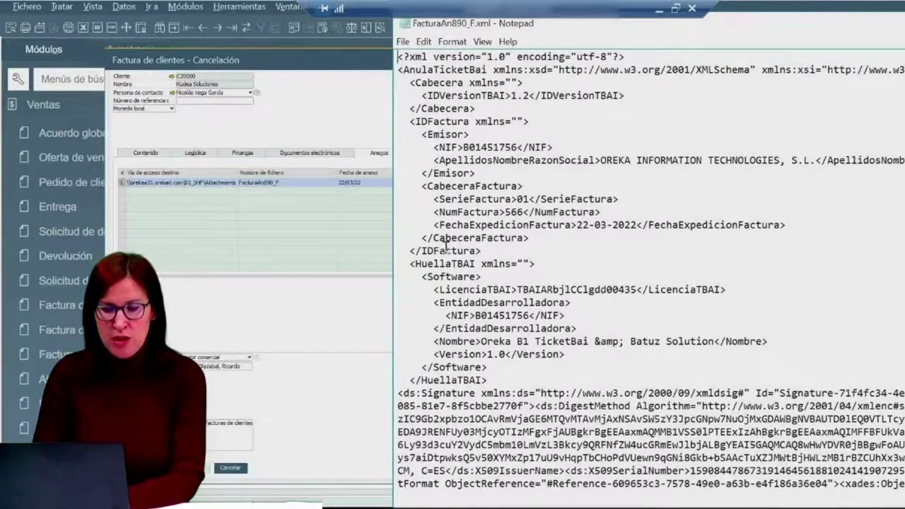
{"action": "left_click_drag", "start_coordinate": [398, 393], "coordinate": [901, 438]}
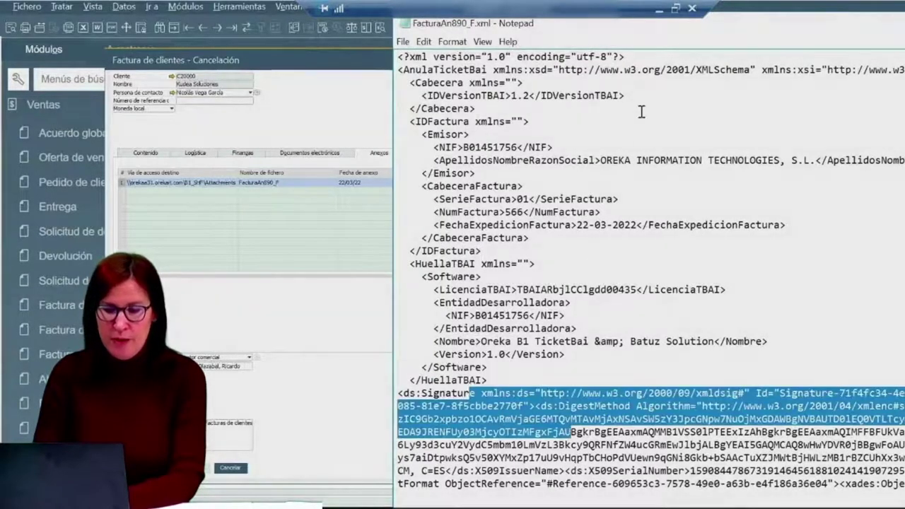
{"action": "left_click_drag", "start_coordinate": [747, 29], "coordinate": [346, 113]}
{"action": "left_click", "coordinate": [306, 127]}
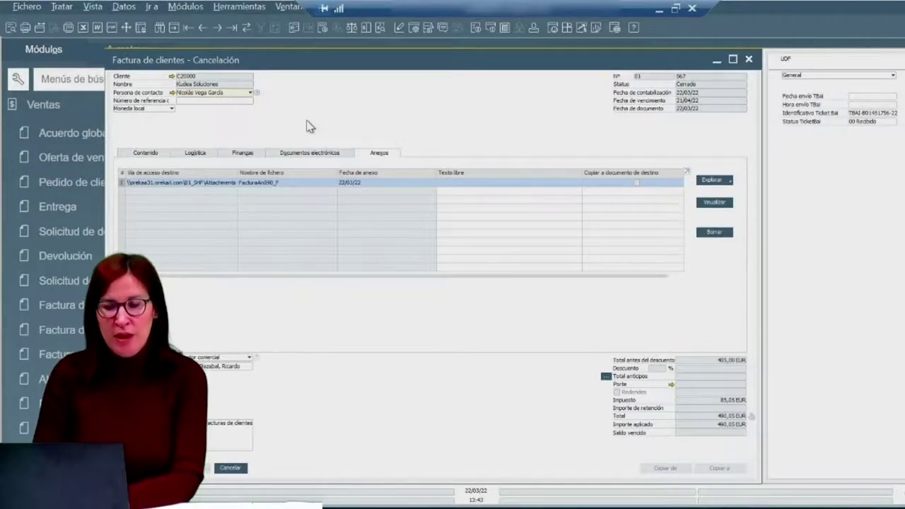
Close the cancellation document and the original invoice 566 to return to invoice 498.
{"action": "left_click", "coordinate": [748, 60]}
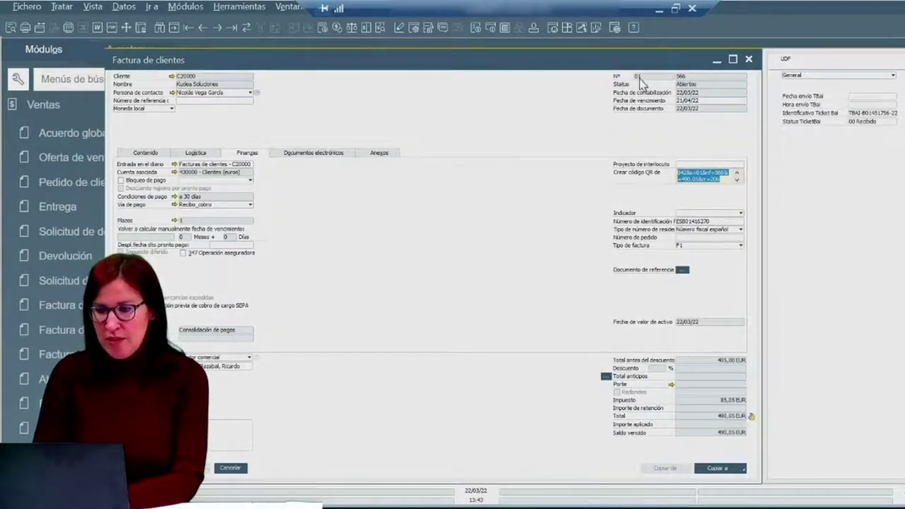
{"action": "left_click_drag", "start_coordinate": [606, 60], "coordinate": [612, 96]}
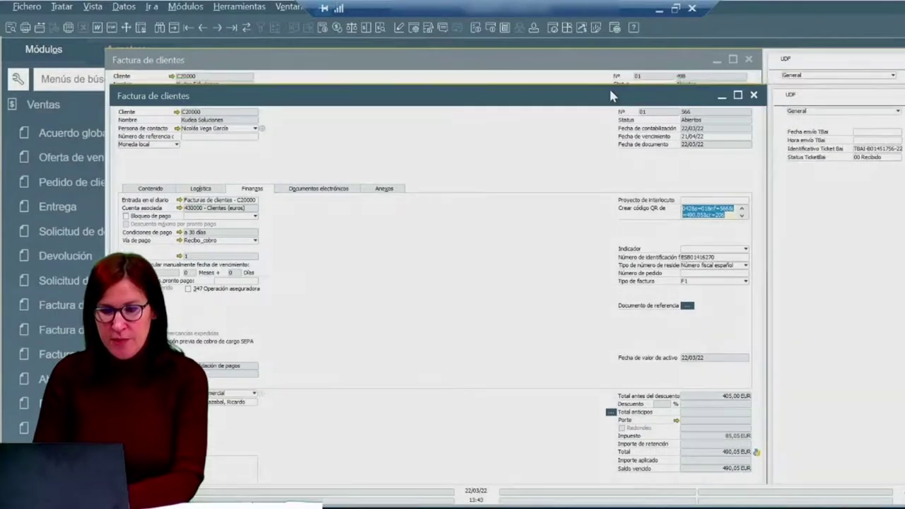
{"action": "left_click", "coordinate": [753, 96]}
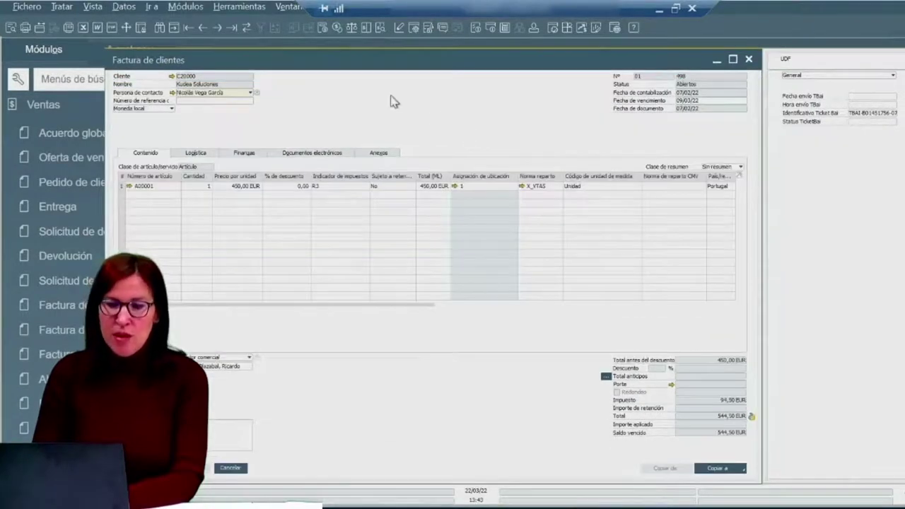
Copy invoice 498 to a customer credit memo and add it, letting the system assign the remaining items to bin locations.
{"action": "left_click", "coordinate": [721, 477]}
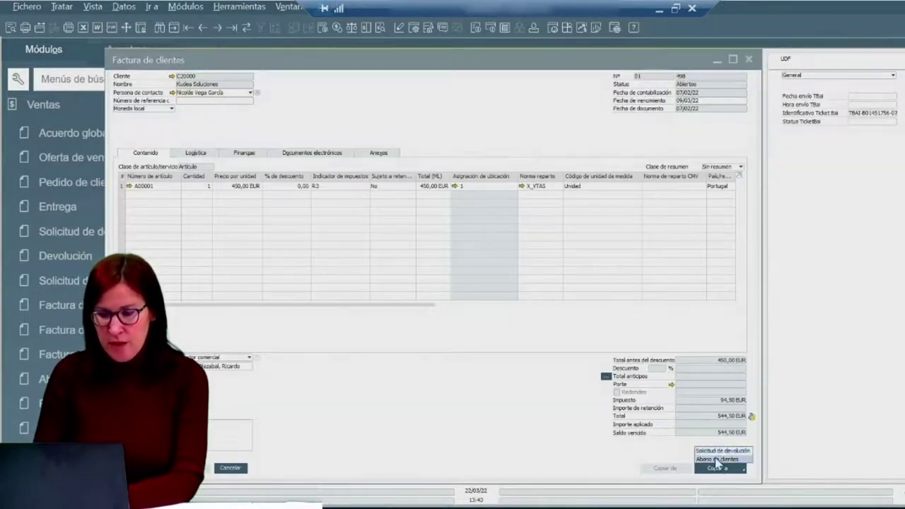
{"action": "left_click", "coordinate": [715, 463]}
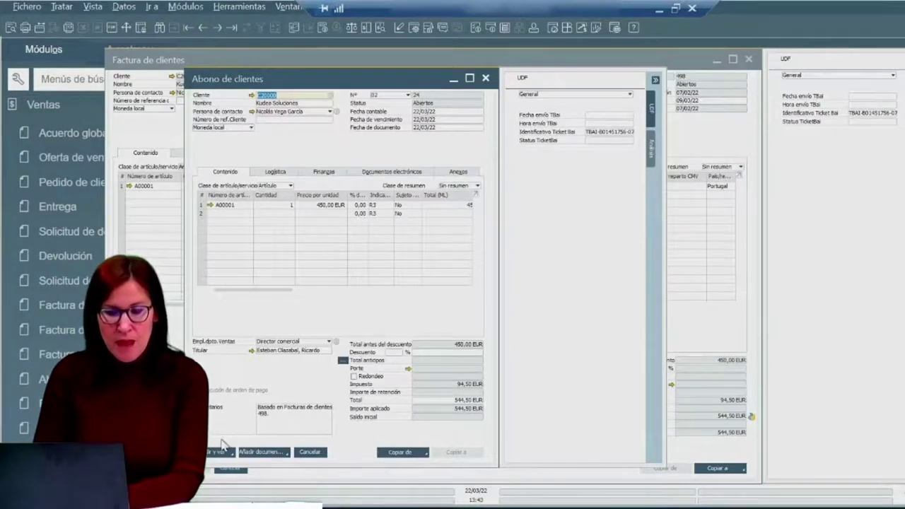
{"action": "left_click", "coordinate": [215, 453]}
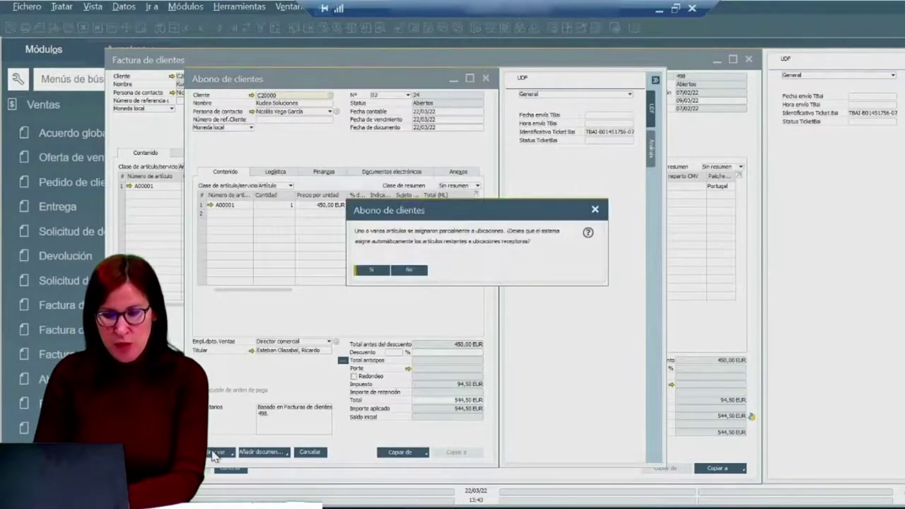
{"action": "left_click", "coordinate": [371, 272]}
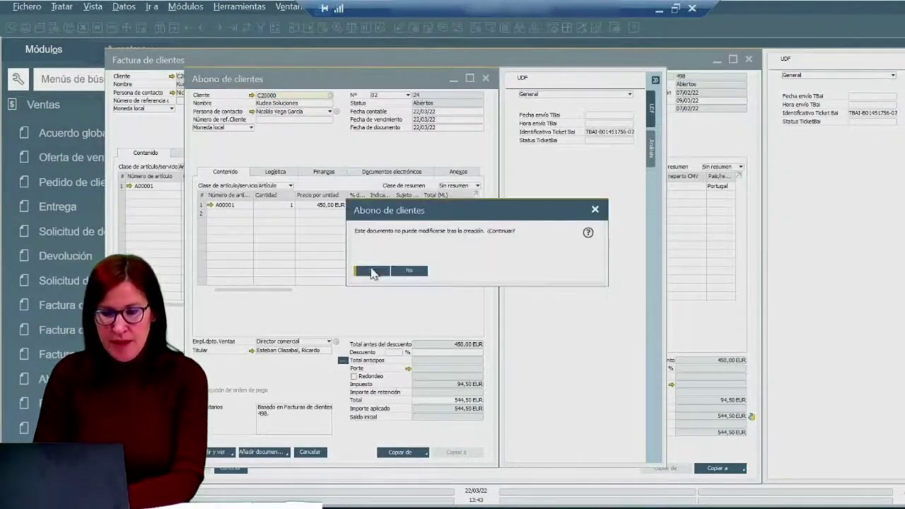
{"action": "left_click", "coordinate": [371, 271]}
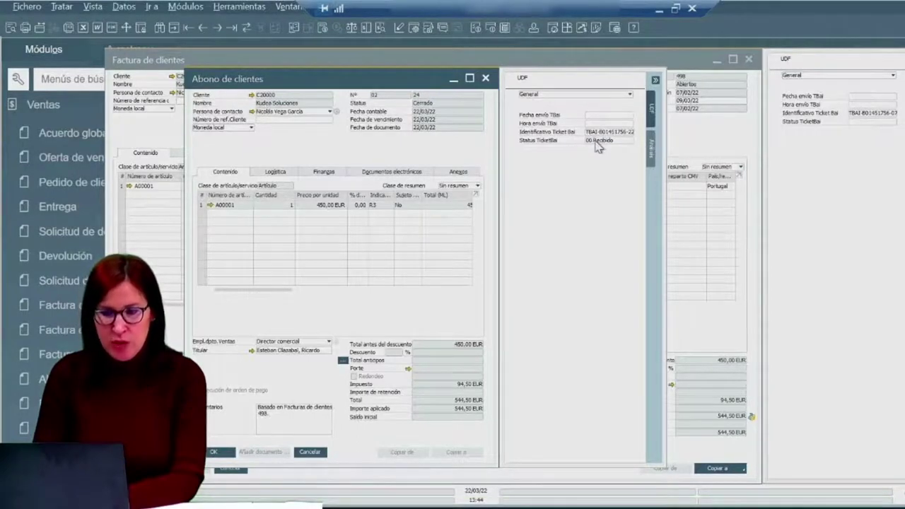
Open the Factura_Rec53_F XML file attached to the credit memo and place it beside the document.
{"action": "left_click", "coordinate": [461, 172]}
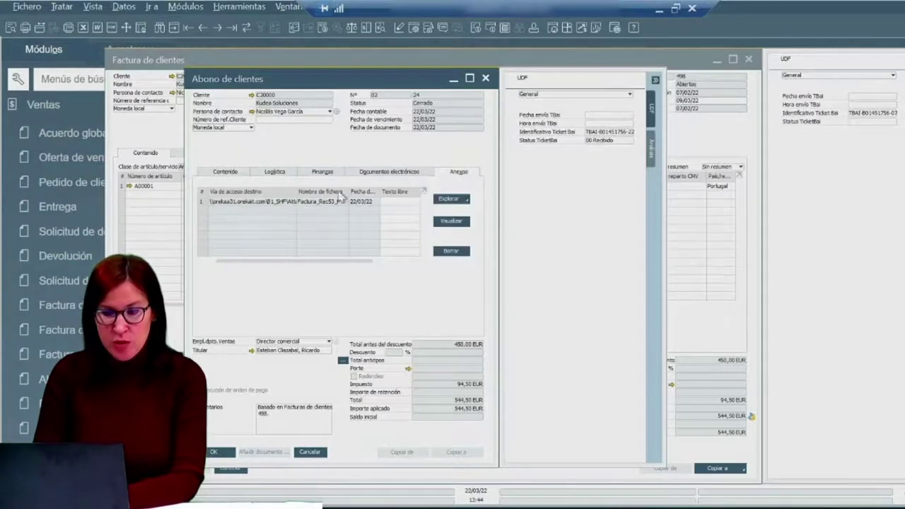
{"action": "left_click", "coordinate": [272, 202]}
{"action": "left_click", "coordinate": [444, 220]}
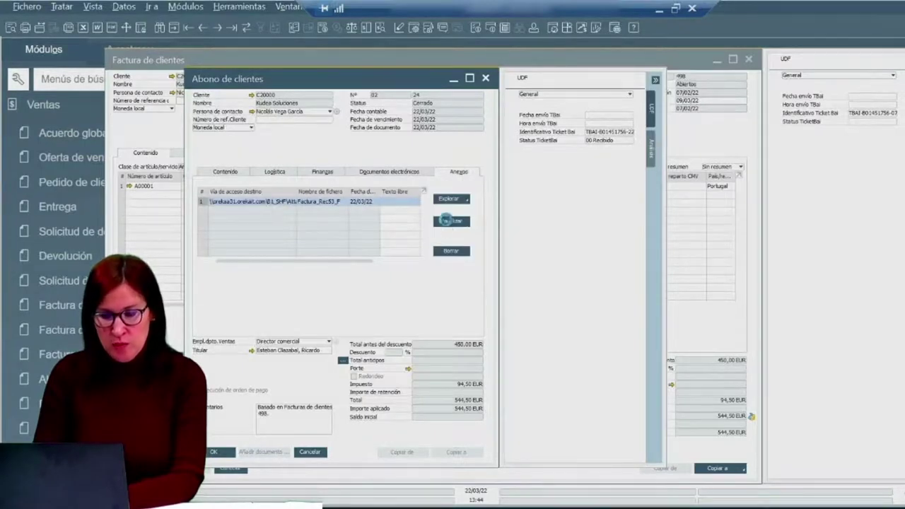
{"action": "left_click_drag", "start_coordinate": [386, 108], "coordinate": [668, 7]}
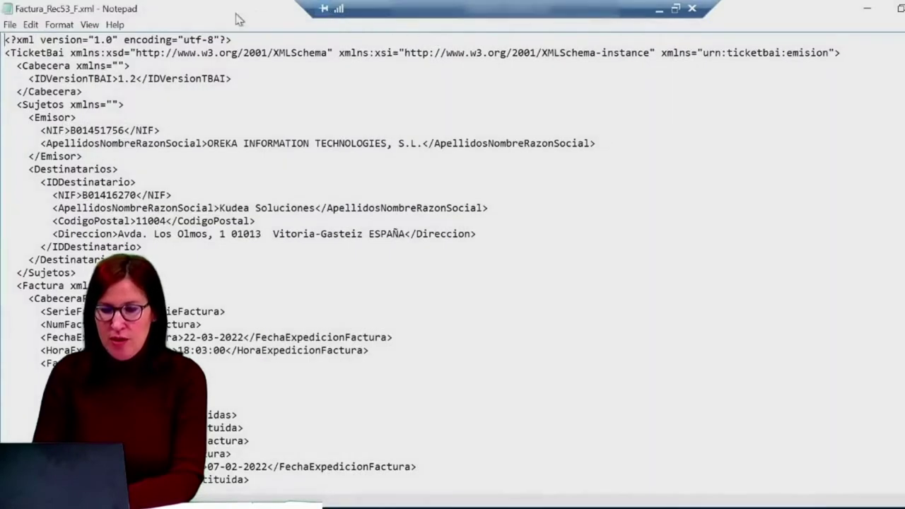
{"action": "key", "text": "super+Right"}
Examine the corrective invoice type and the reference to the rectified invoice in the XML, and close the file.
{"action": "scroll", "coordinate": [595, 258], "scroll_direction": "down", "scroll_amount": 3}
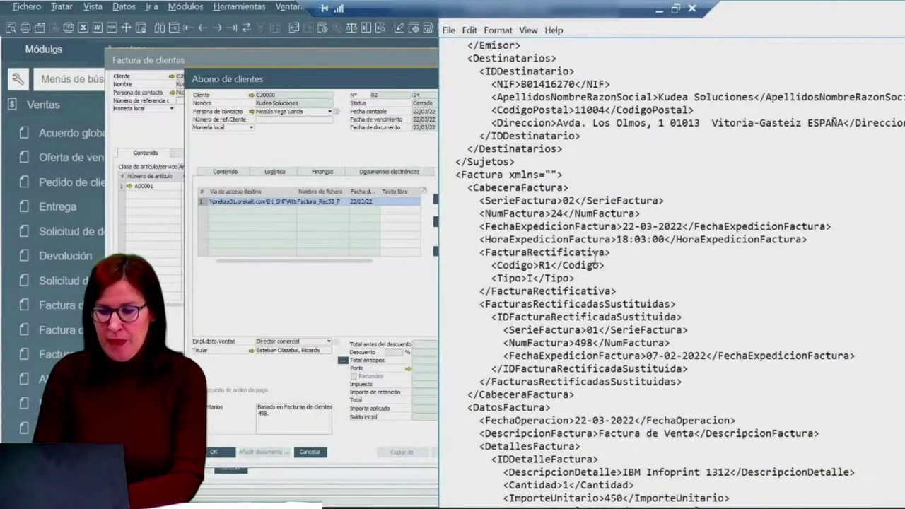
{"action": "scroll", "coordinate": [593, 260], "scroll_direction": "down", "scroll_amount": 1}
{"action": "left_click_drag", "start_coordinate": [483, 213], "coordinate": [610, 291]}
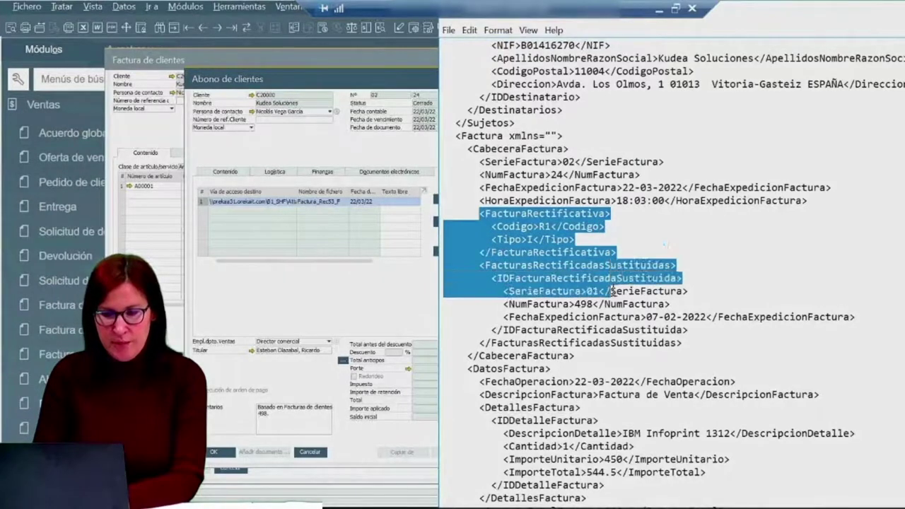
{"action": "left_click_drag", "start_coordinate": [793, 27], "coordinate": [460, 137]}
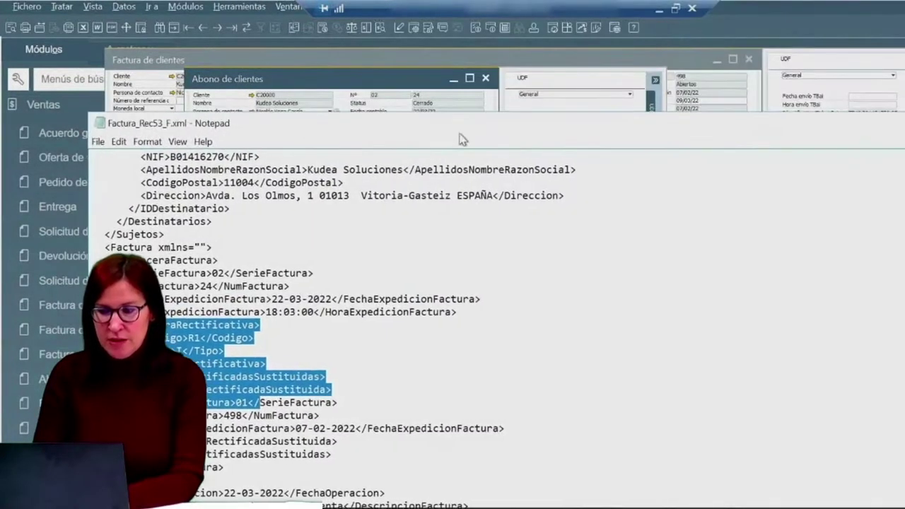
{"action": "left_click_drag", "start_coordinate": [760, 136], "coordinate": [466, 154]}
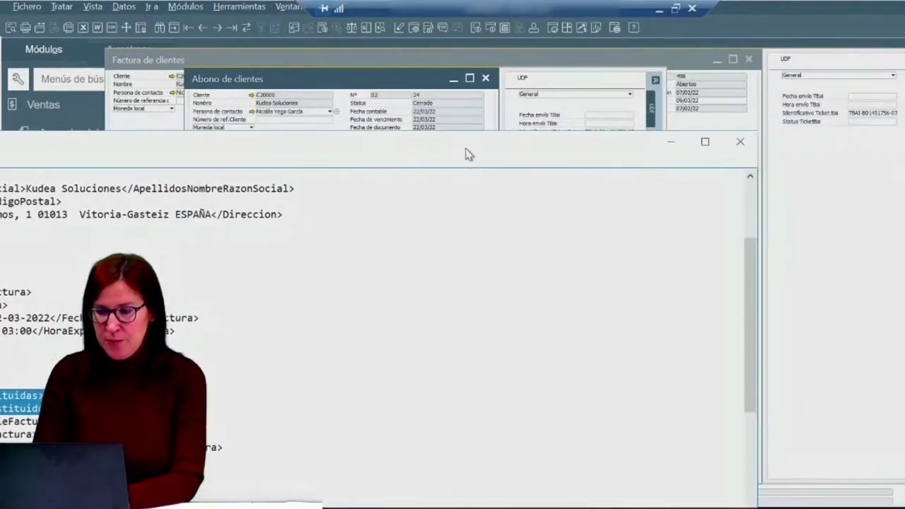
{"action": "left_click", "coordinate": [740, 141]}
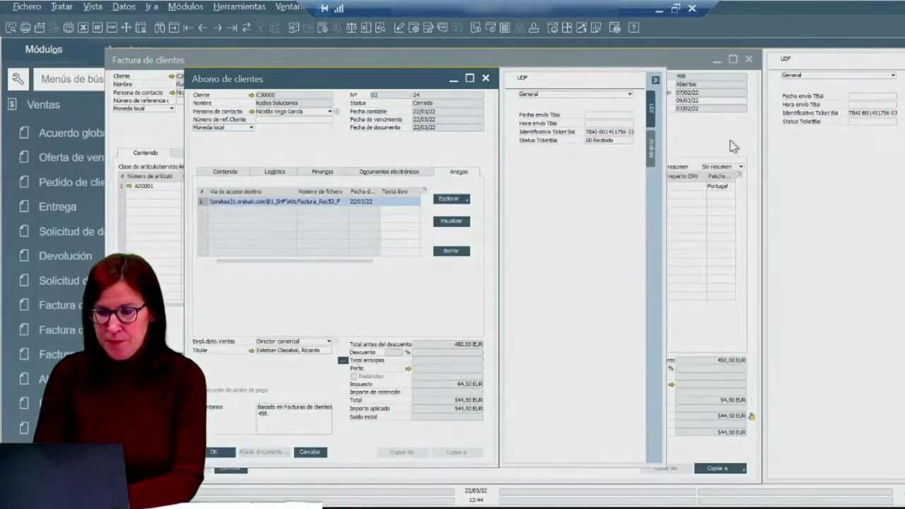
Load the QR code URL from the credit memo's finance details in the Firefox private window, and review its TicketBAI verification details.
{"action": "left_click", "coordinate": [319, 174]}
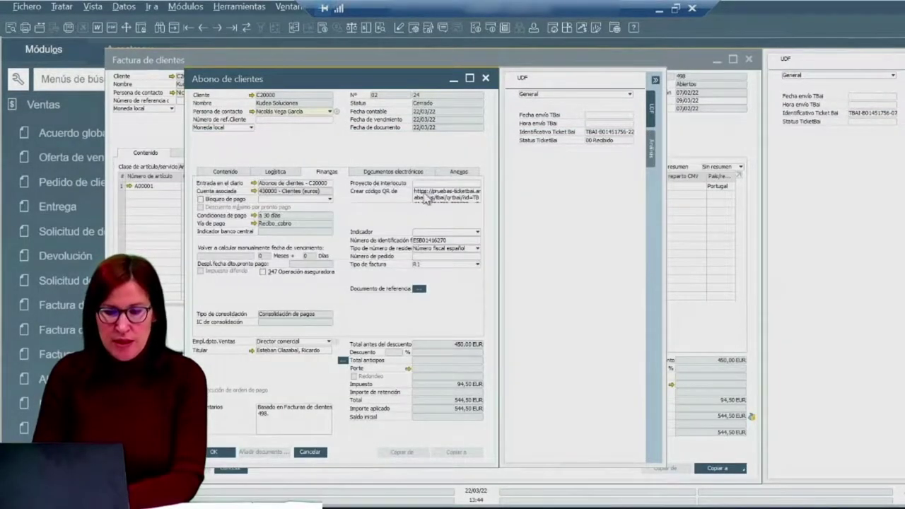
{"action": "left_click_drag", "start_coordinate": [415, 190], "coordinate": [485, 228]}
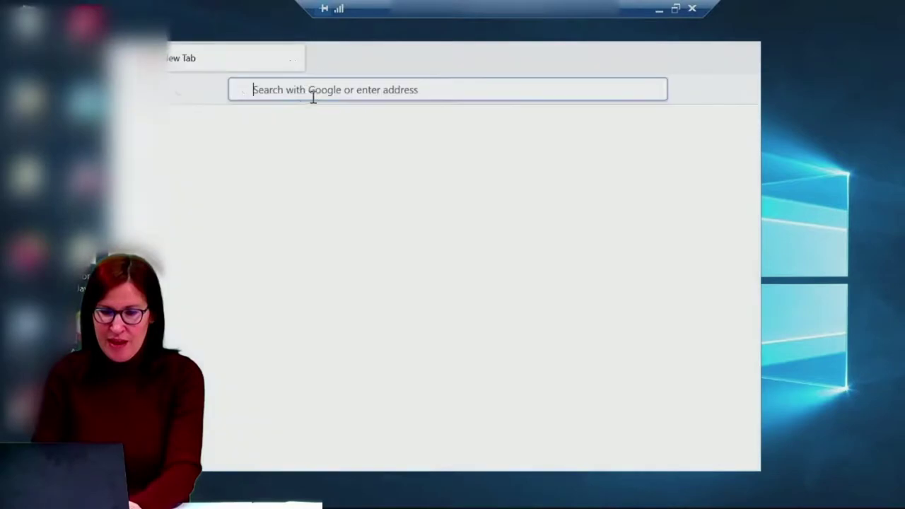
{"action": "key", "text": "ctrl+v"}
{"action": "key", "text": "Return"}
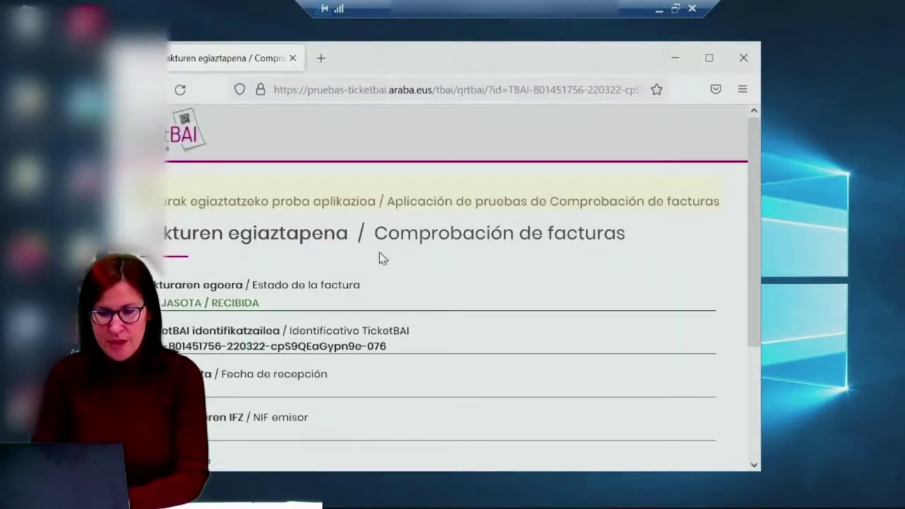
{"action": "scroll", "coordinate": [379, 258], "scroll_direction": "down", "scroll_amount": 3}
{"action": "left_click", "coordinate": [673, 59]}
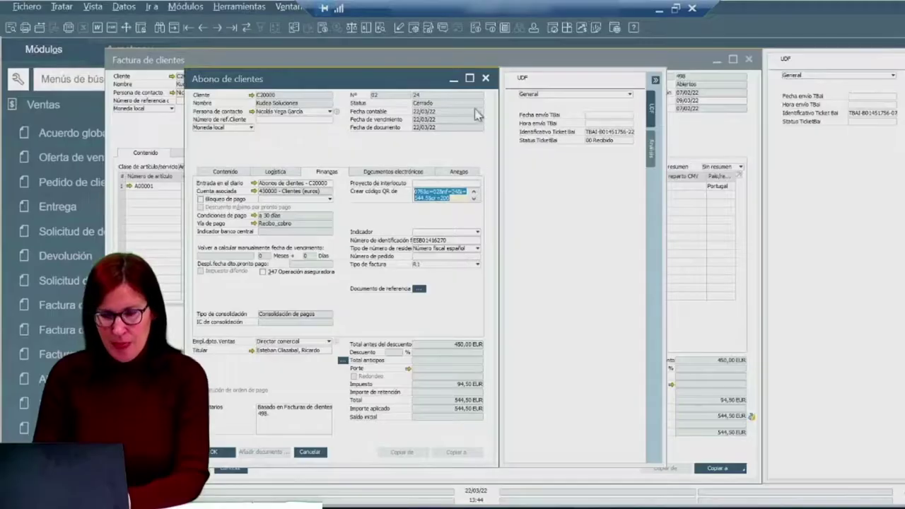
Close the credit memo and start a new customer invoice for Industrias BIT, S.A. (Retención) with item A00003.
{"action": "left_click", "coordinate": [486, 80]}
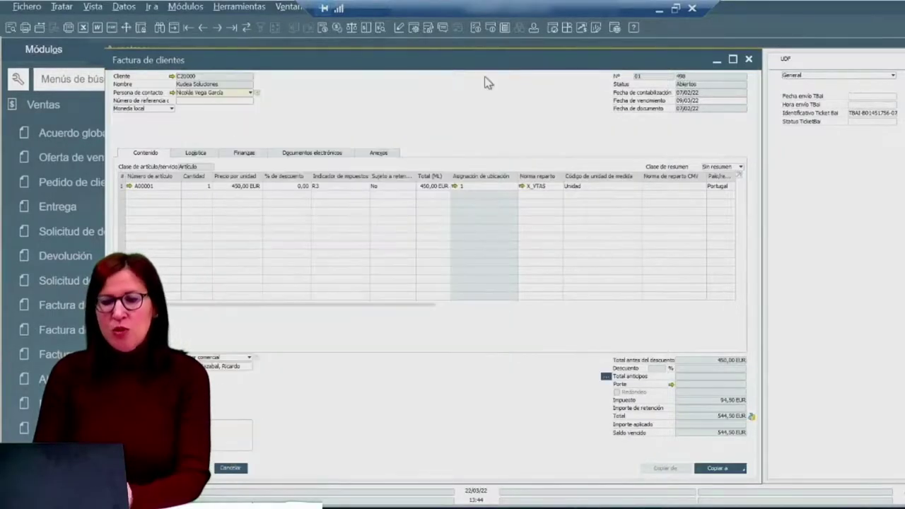
{"action": "left_click", "coordinate": [174, 29]}
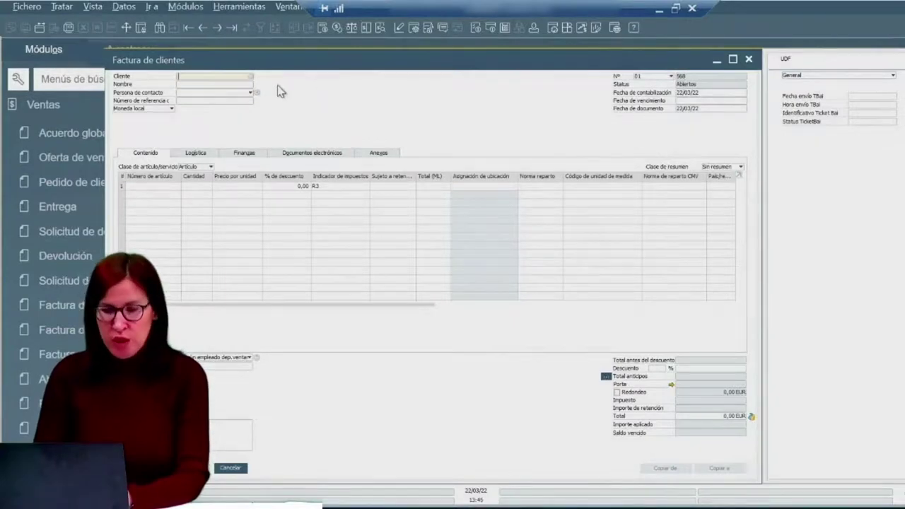
{"action": "left_click", "coordinate": [251, 77]}
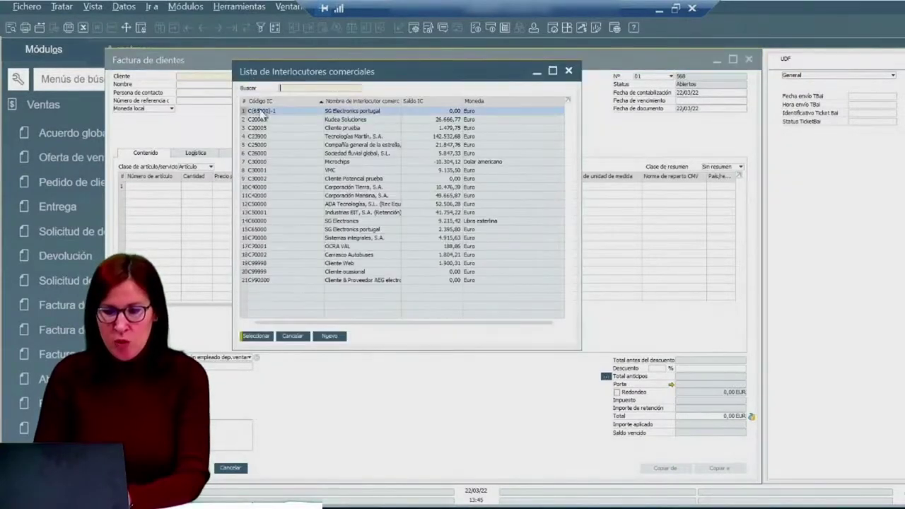
{"action": "double_click", "coordinate": [269, 212]}
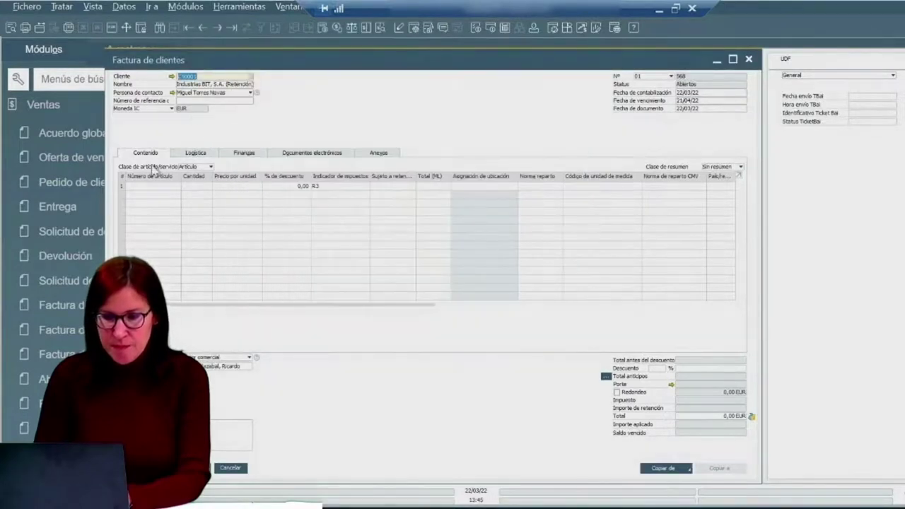
{"action": "left_click", "coordinate": [150, 186]}
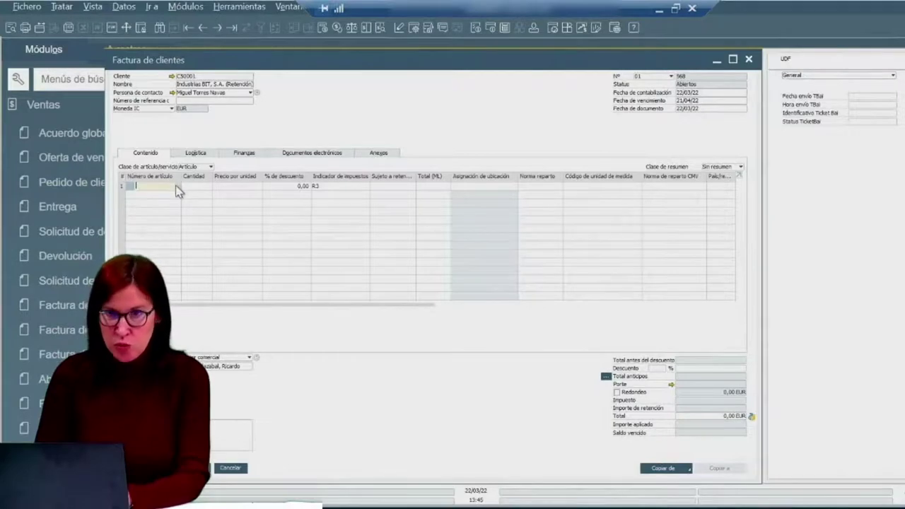
{"action": "key", "text": "Tab"}
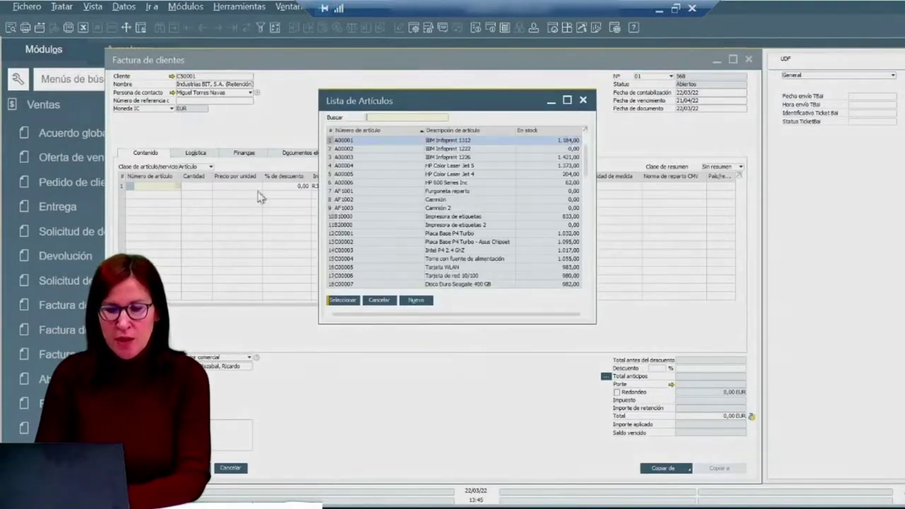
{"action": "double_click", "coordinate": [339, 156]}
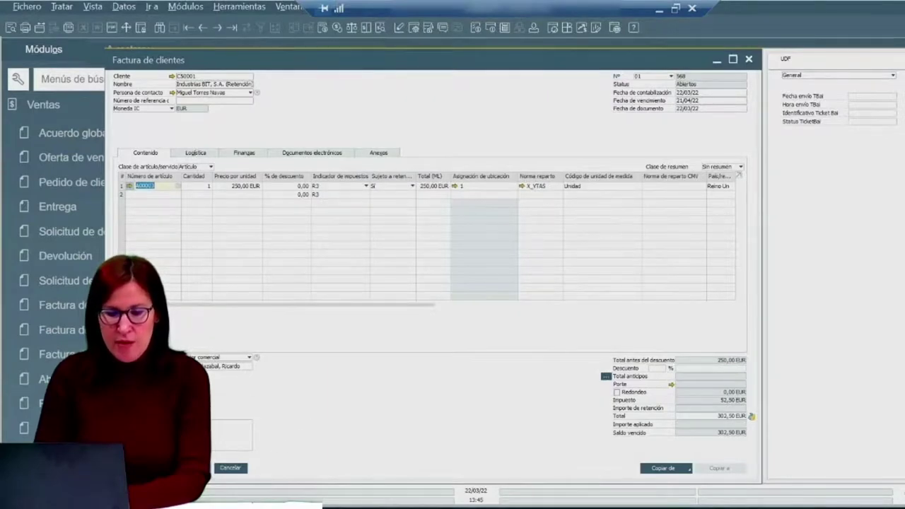
Apply the Arrendamiento Bienes Inmuebles withholding tax to the invoice and add it, accepting the confirmation messages.
{"action": "left_click", "coordinate": [367, 283]}
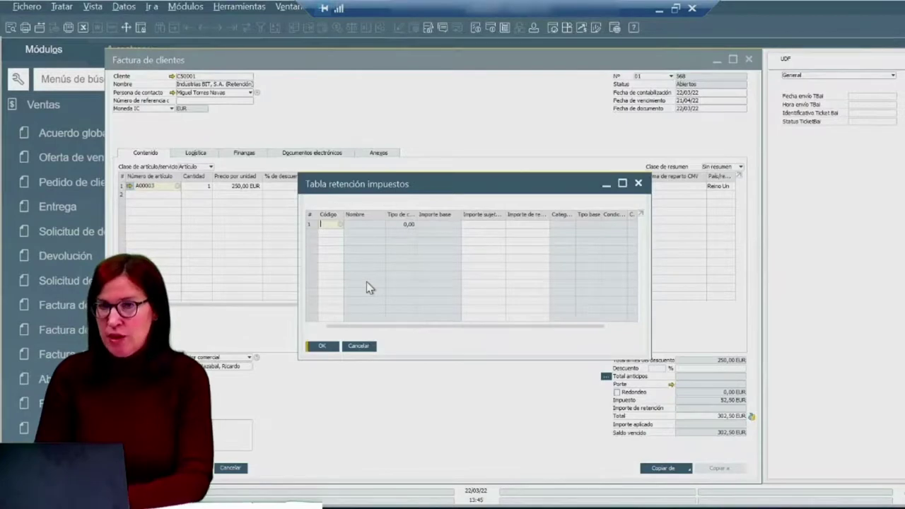
{"action": "left_click", "coordinate": [340, 225]}
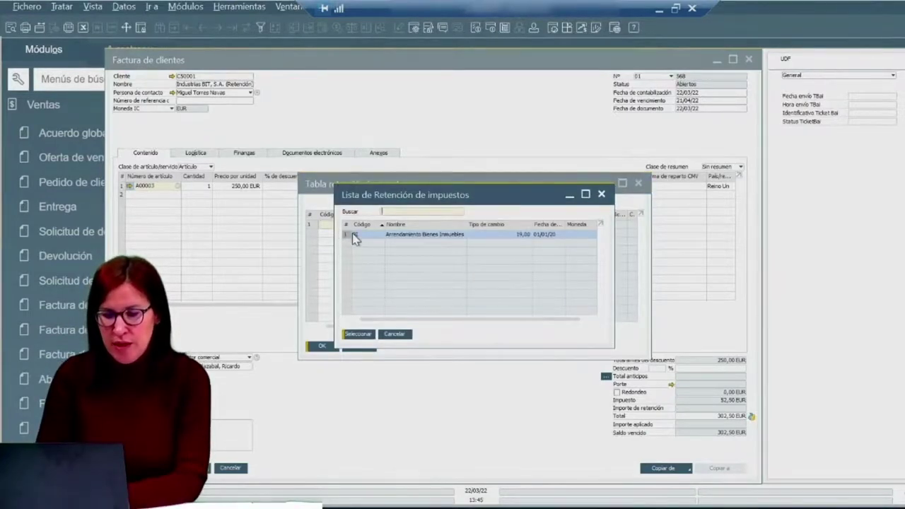
{"action": "double_click", "coordinate": [354, 238]}
{"action": "left_click", "coordinate": [315, 347]}
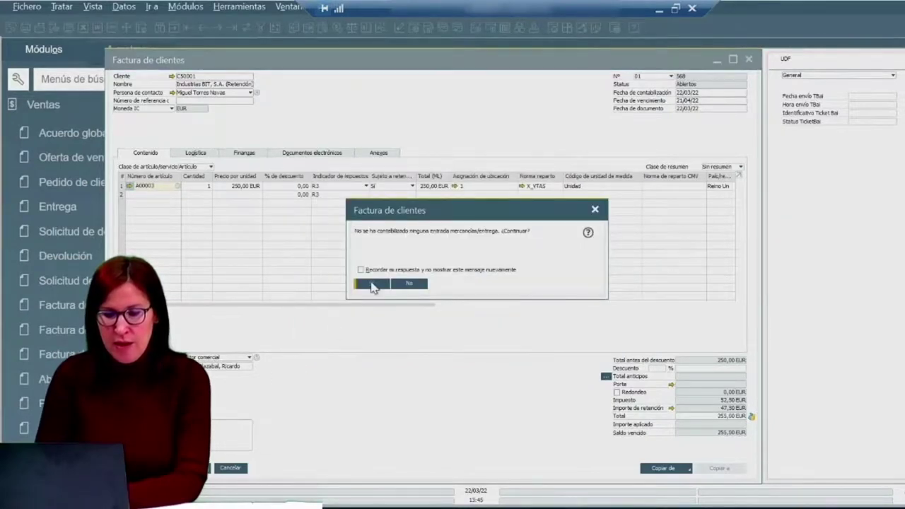
{"action": "left_click", "coordinate": [371, 284]}
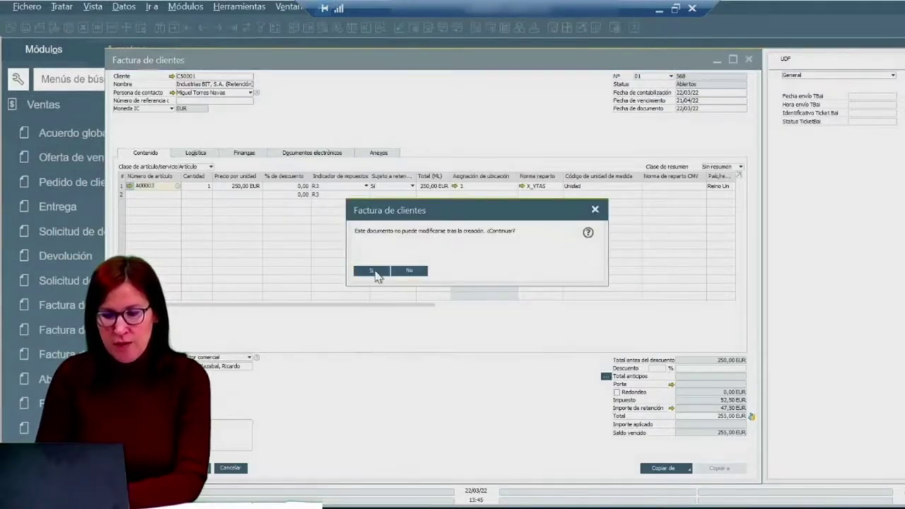
{"action": "left_click", "coordinate": [376, 272]}
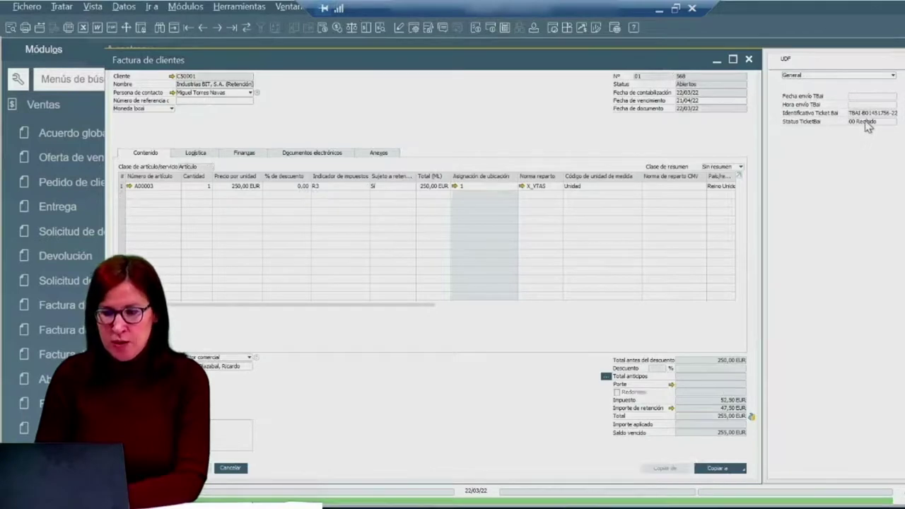
Open the Factura892_F XML file attached to the new invoice and place it beside the document.
{"action": "left_click", "coordinate": [383, 154]}
{"action": "left_click", "coordinate": [203, 186]}
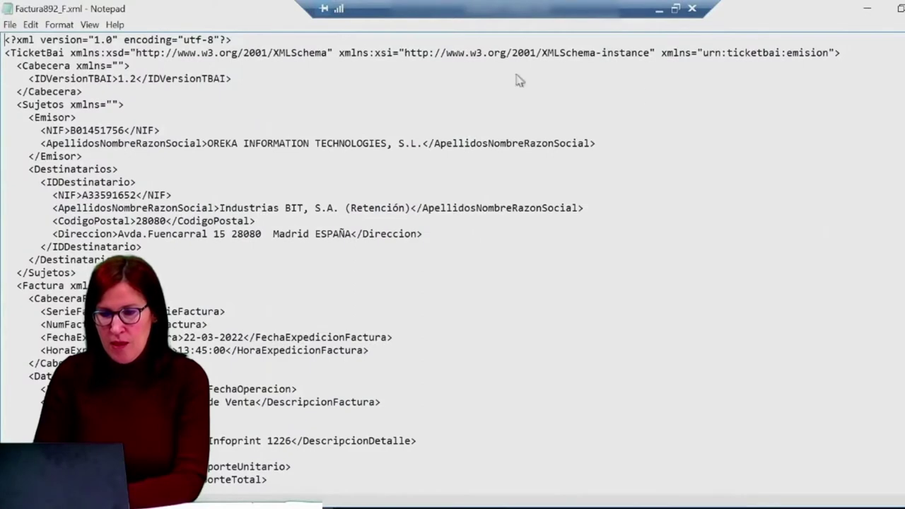
{"action": "key", "text": "super+Right"}
Examine the invoice total, withholding amount and VAT breakdown in the XML, and close the file.
{"action": "scroll", "coordinate": [631, 272], "scroll_direction": "down", "scroll_amount": 12}
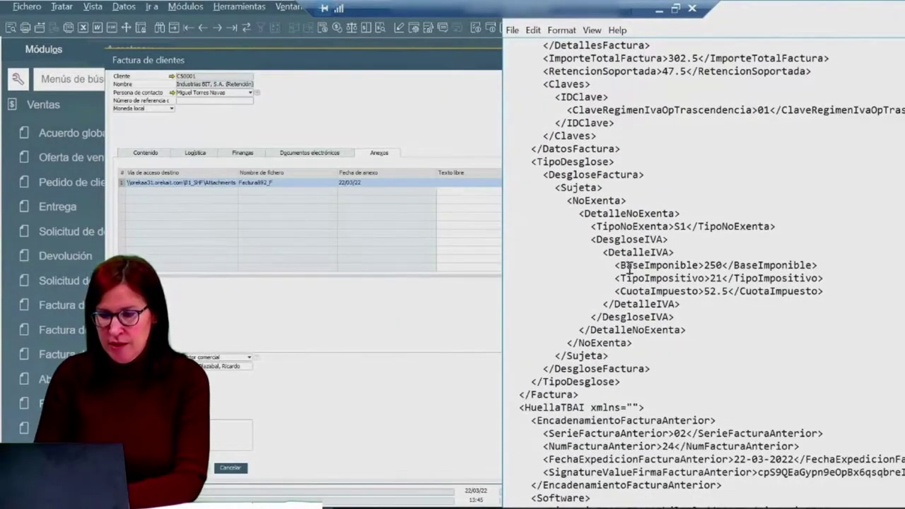
{"action": "scroll", "coordinate": [628, 268], "scroll_direction": "down", "scroll_amount": 1}
{"action": "scroll", "coordinate": [628, 265], "scroll_direction": "up", "scroll_amount": 3}
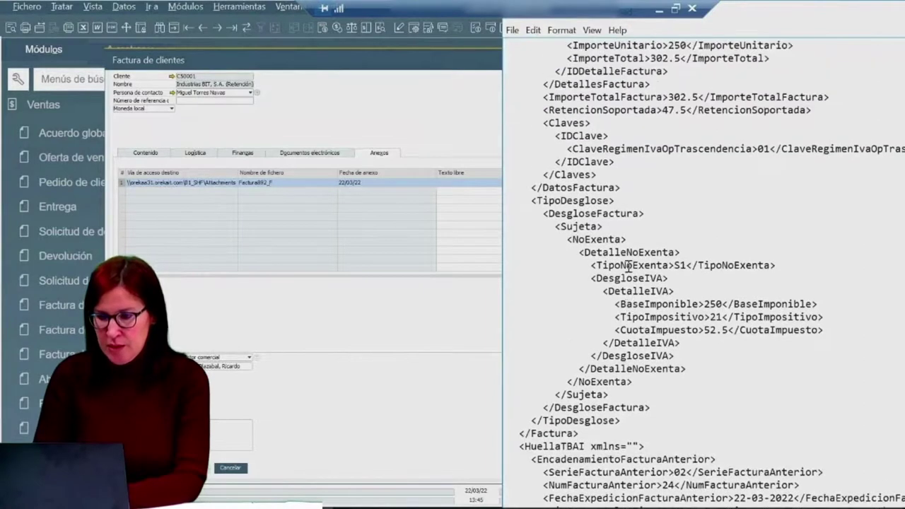
{"action": "left_click", "coordinate": [716, 161], "text": "shift"}
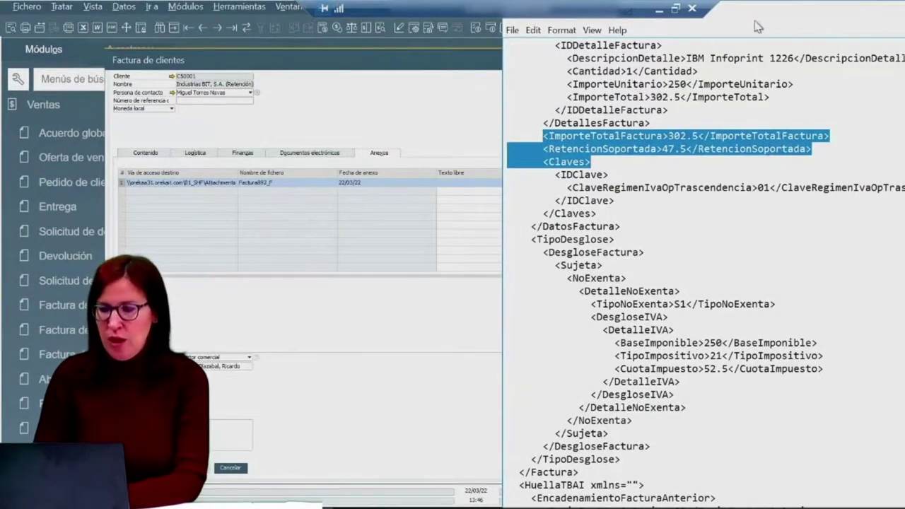
{"action": "left_click_drag", "start_coordinate": [759, 21], "coordinate": [519, 83]}
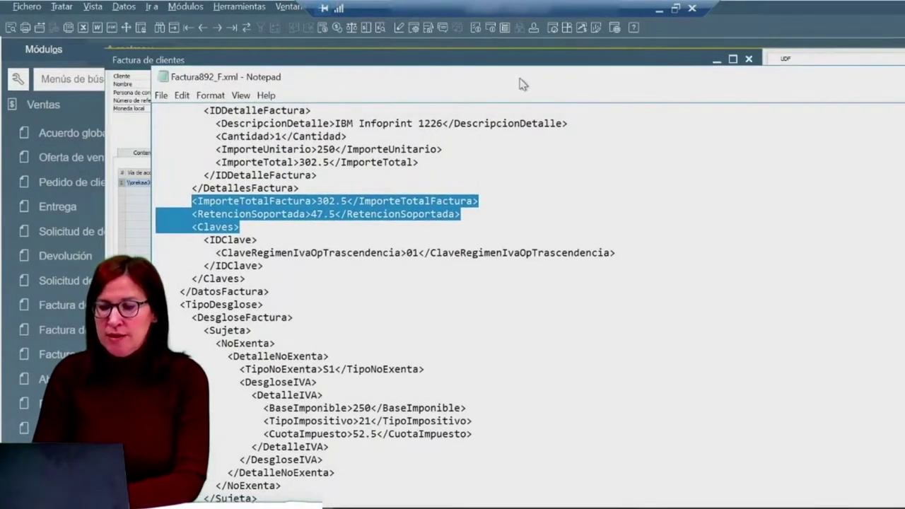
{"action": "left_click_drag", "start_coordinate": [593, 77], "coordinate": [358, 77]}
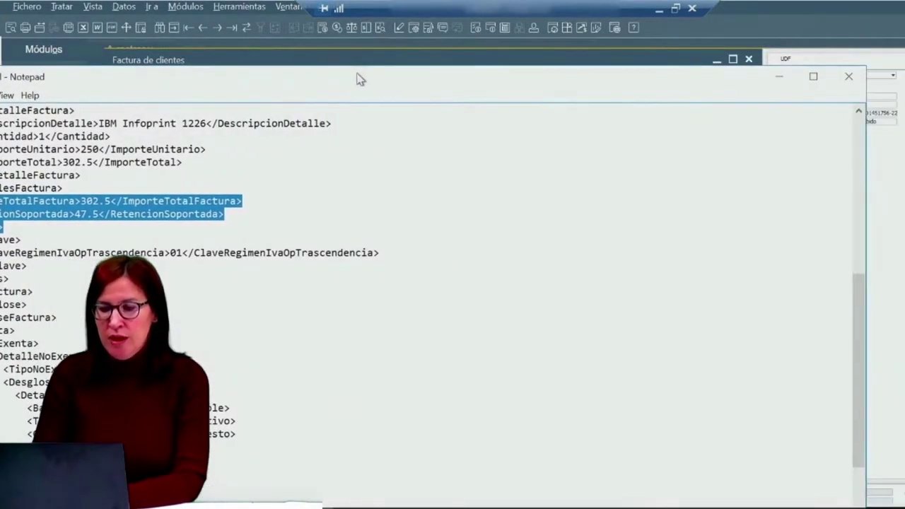
{"action": "left_click", "coordinate": [849, 77]}
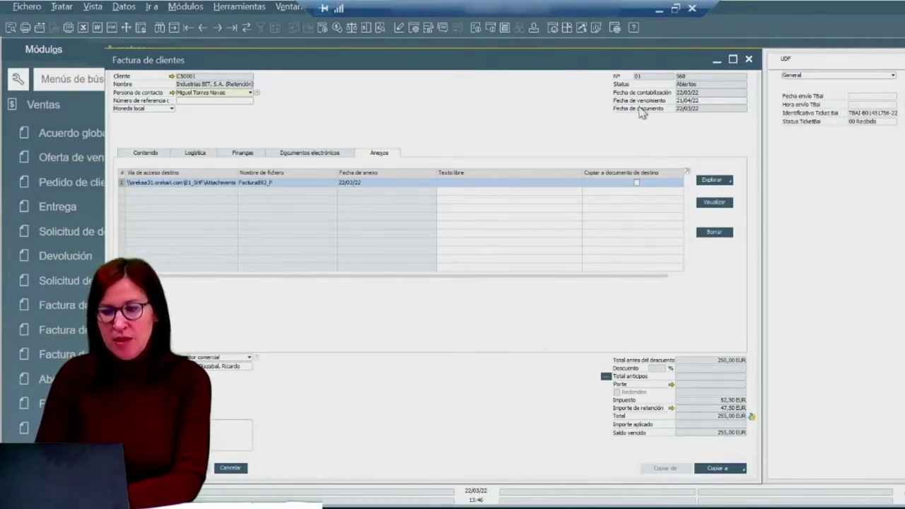
Minimize the invoice, open the Facturas encadenadas report, and review its chained documents and document type filter options.
{"action": "left_click", "coordinate": [716, 61]}
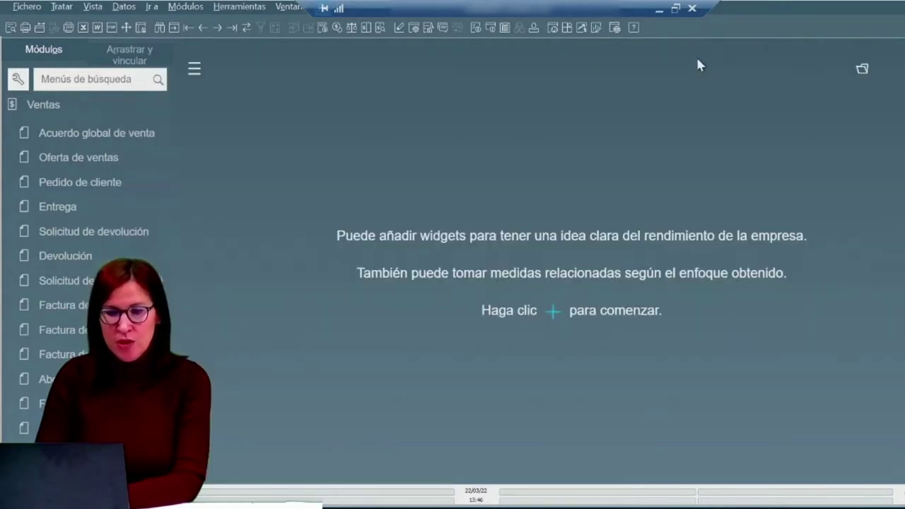
{"action": "scroll", "coordinate": [65, 240], "scroll_direction": "down", "scroll_amount": 5}
{"action": "scroll", "coordinate": [63, 234], "scroll_direction": "down", "scroll_amount": 1}
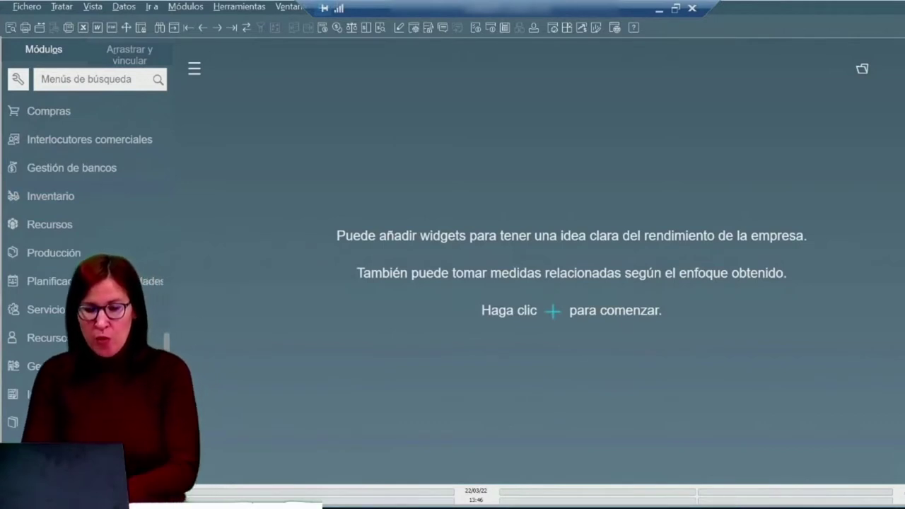
{"action": "scroll", "coordinate": [71, 398], "scroll_direction": "down", "scroll_amount": 1}
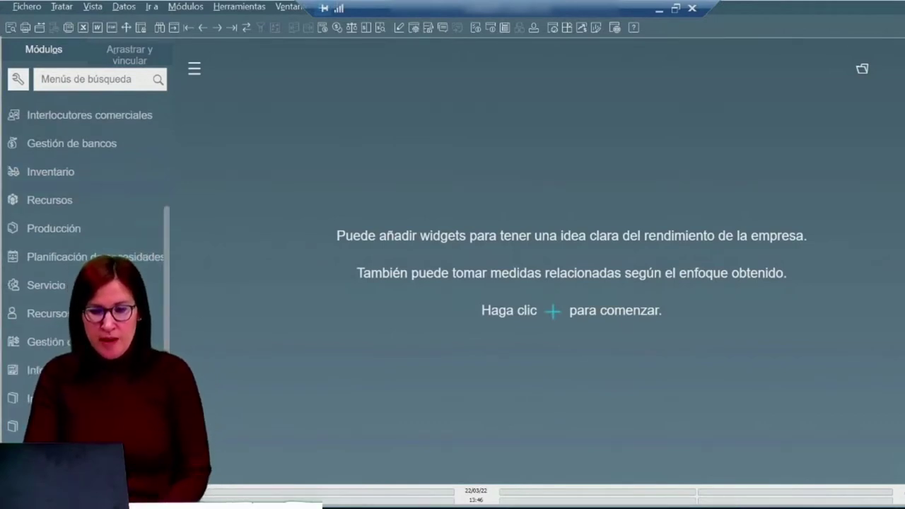
{"action": "left_click", "coordinate": [70, 398]}
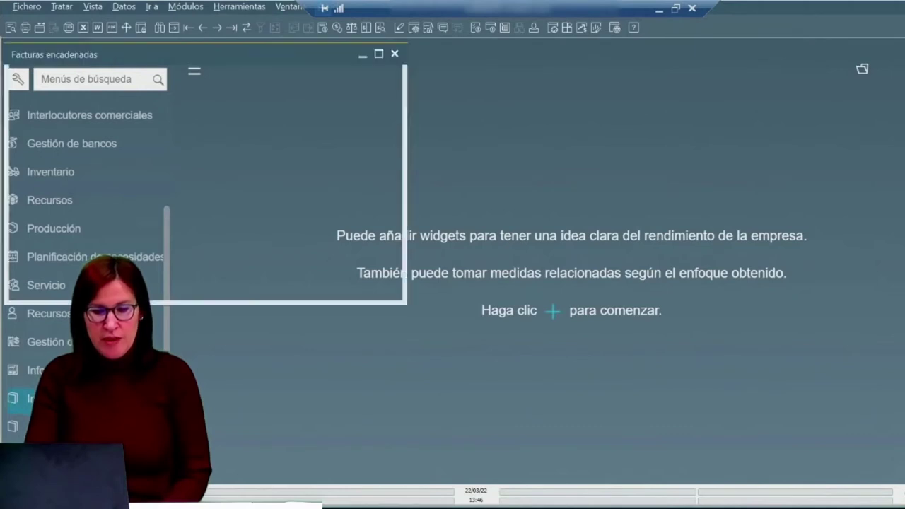
{"action": "left_click_drag", "start_coordinate": [176, 55], "coordinate": [585, 59]}
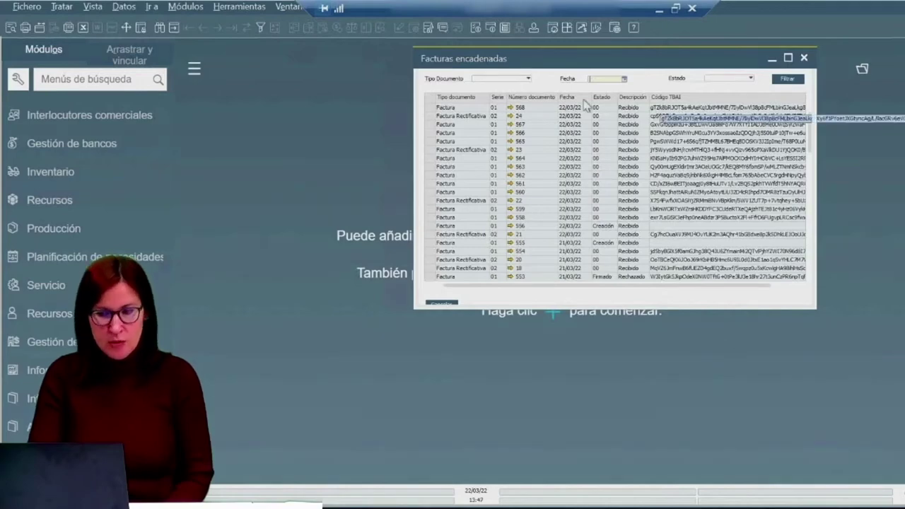
{"action": "left_click", "coordinate": [529, 79]}
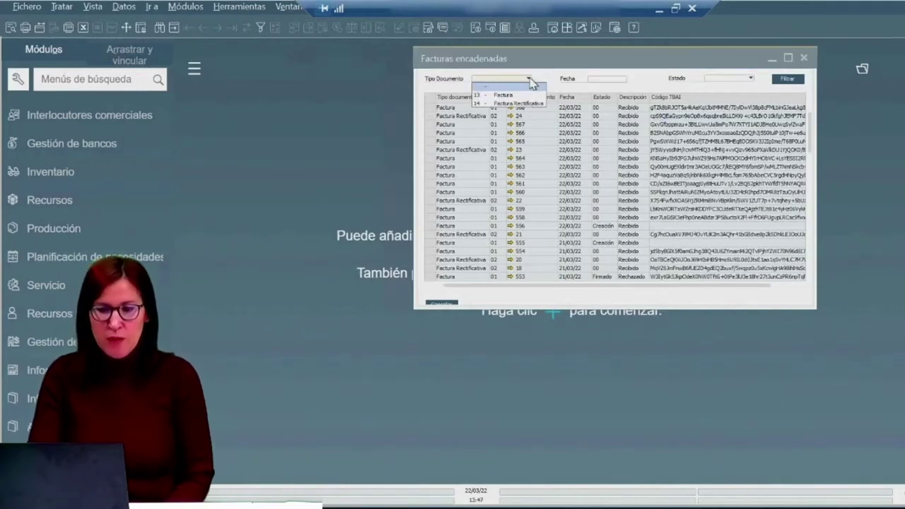
{"action": "left_click", "coordinate": [530, 79]}
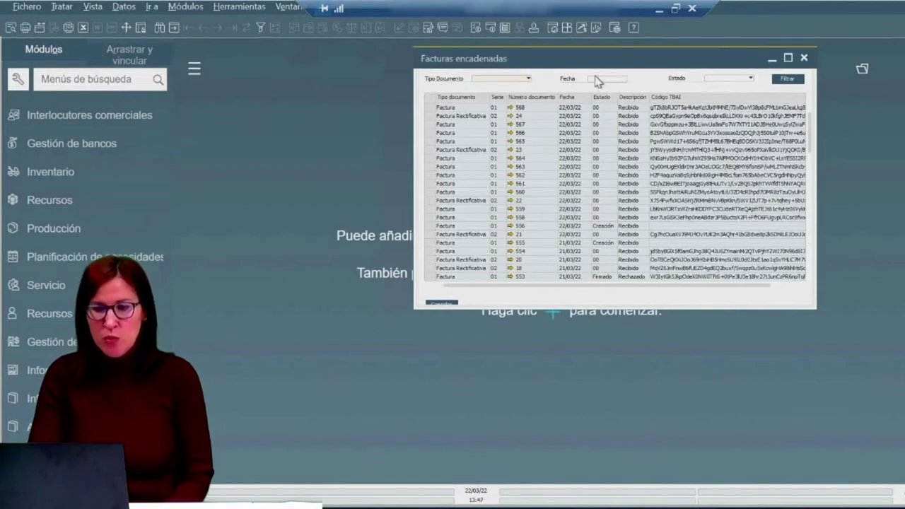